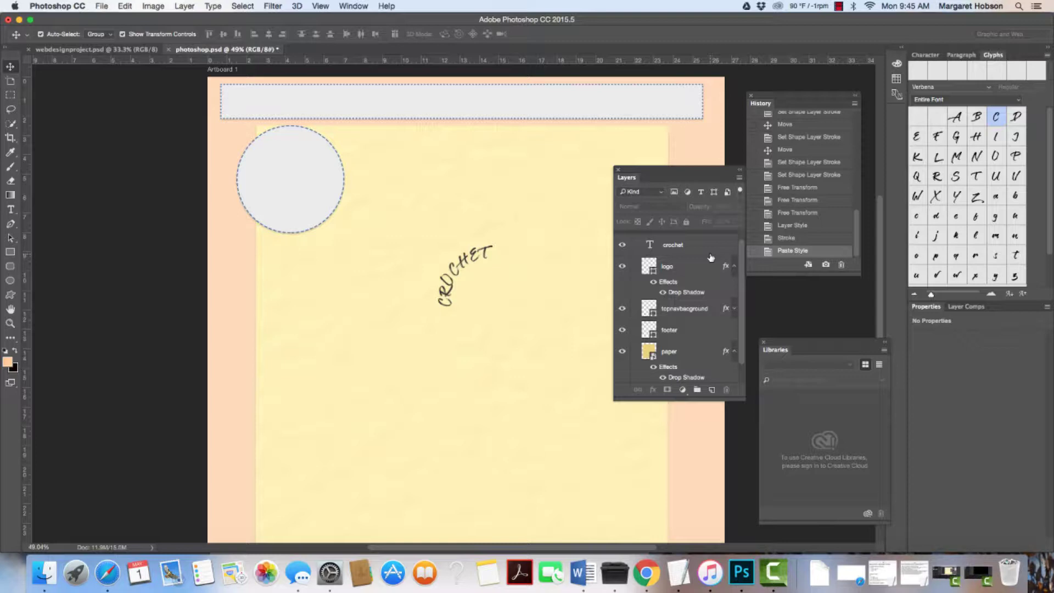
Step: Reposition the Layers panel and lengthen it until every layer of Artboard 1 down to background is listed
left_click_drag(671, 168, 678, 139)
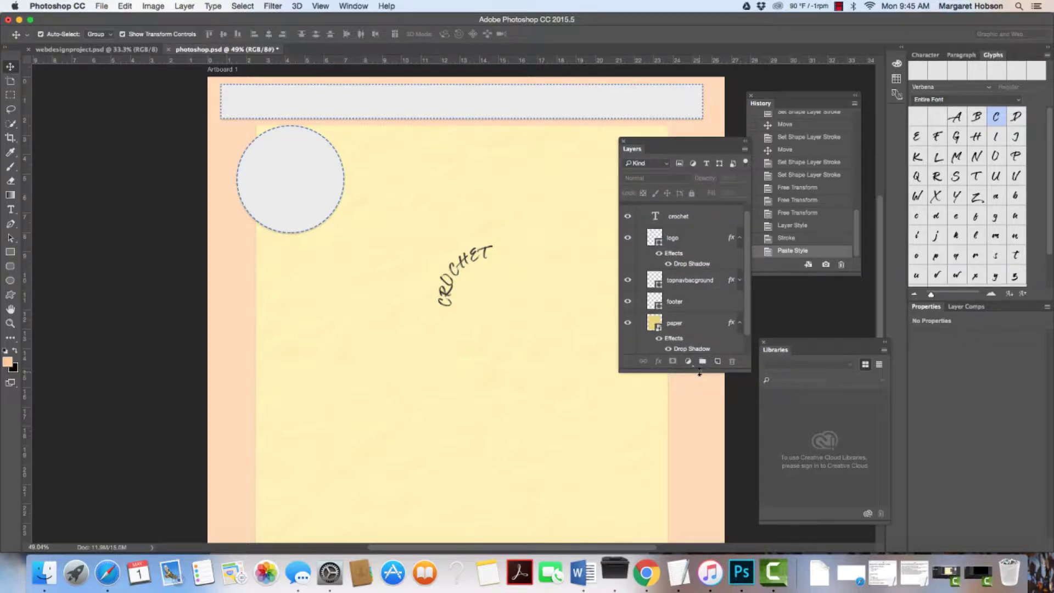
left_click_drag(699, 372, 698, 477)
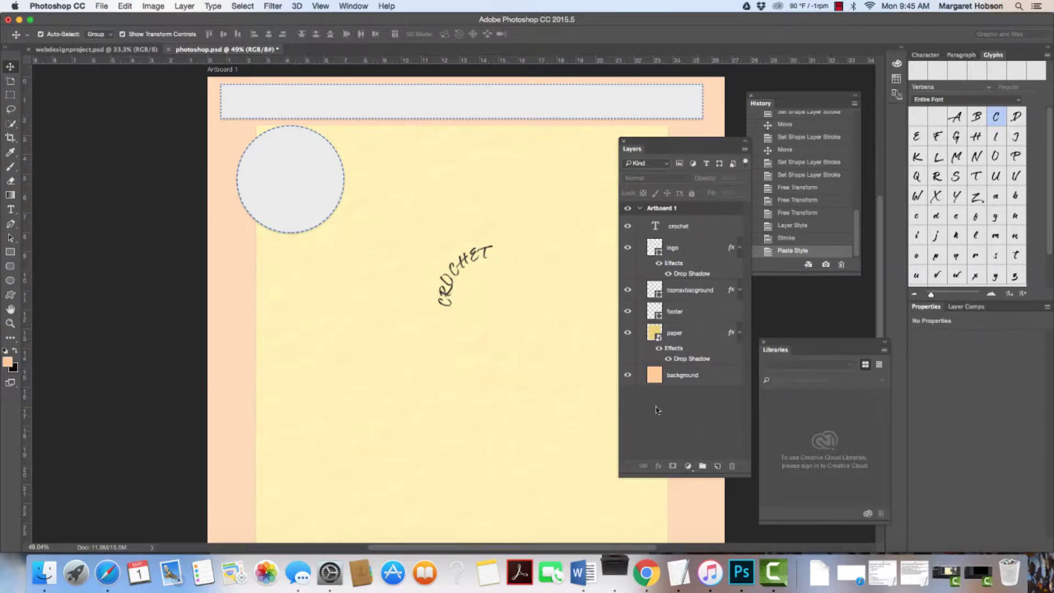
Step: Examine what each layer contains by hiding and reshowing background, paper, topnavbacground, logo and crochet one at a time
left_click(626, 376)
left_click(626, 376)
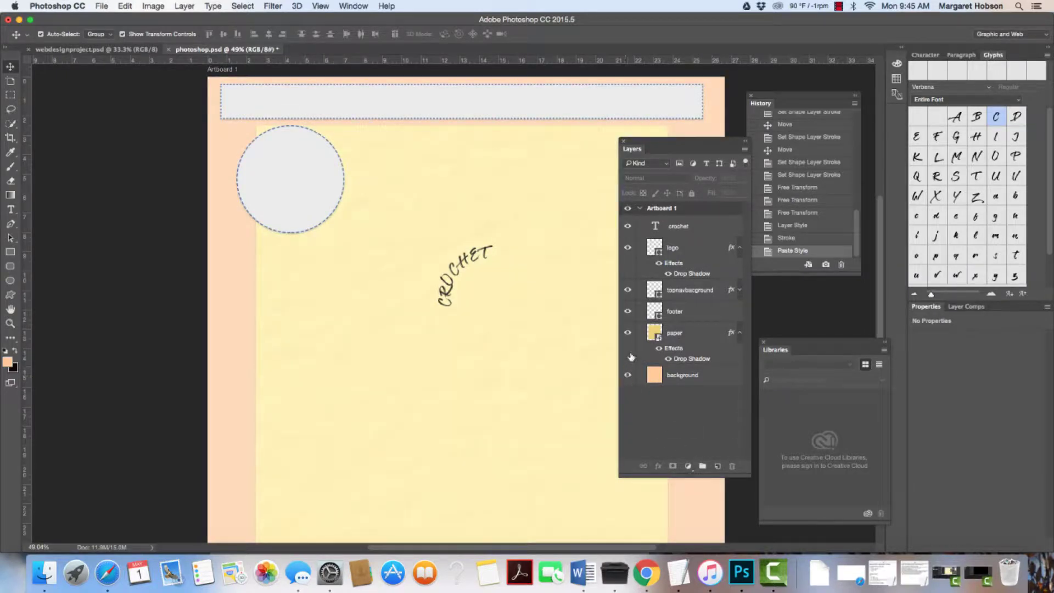
left_click(628, 333)
left_click(627, 333)
left_click(627, 291)
left_click(628, 290)
left_click(628, 250)
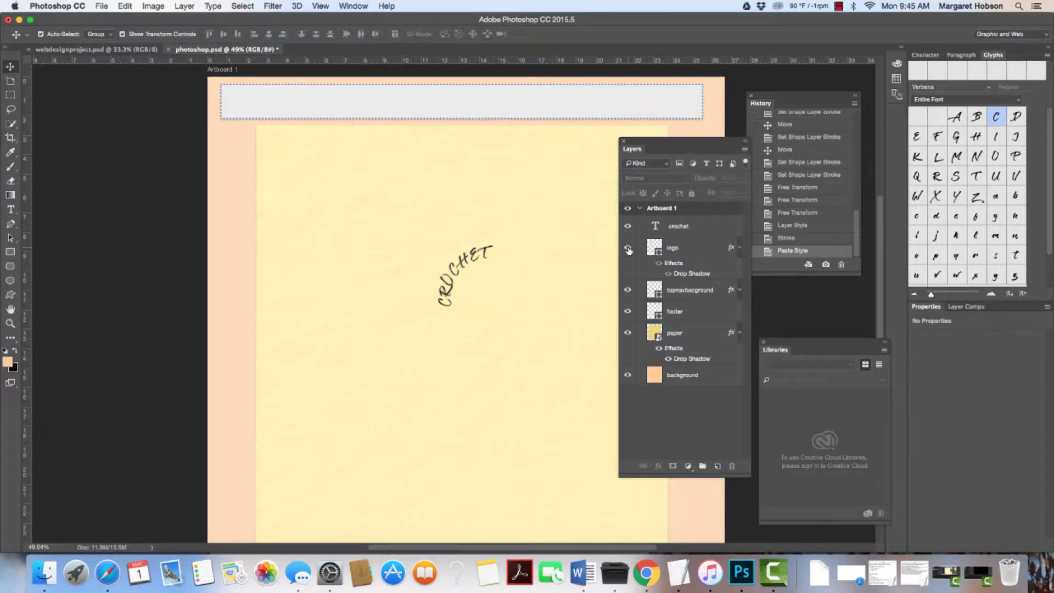
left_click(628, 250)
left_click(628, 226)
left_click(627, 226)
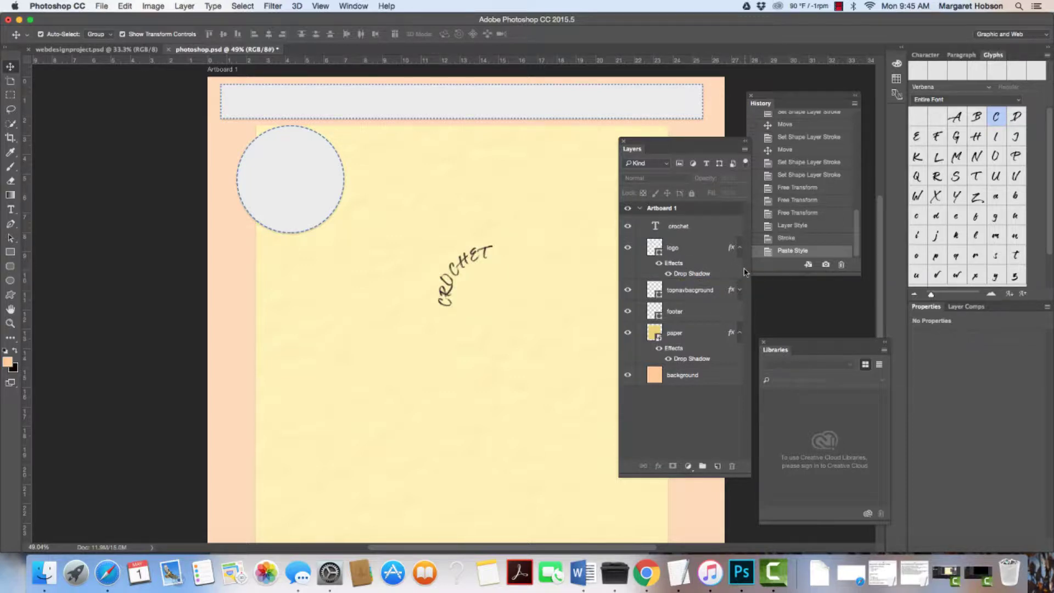
left_click(627, 290)
left_click(628, 289)
Step: Create a new layer above the crochet text layer and name it typefornav
left_click(717, 467)
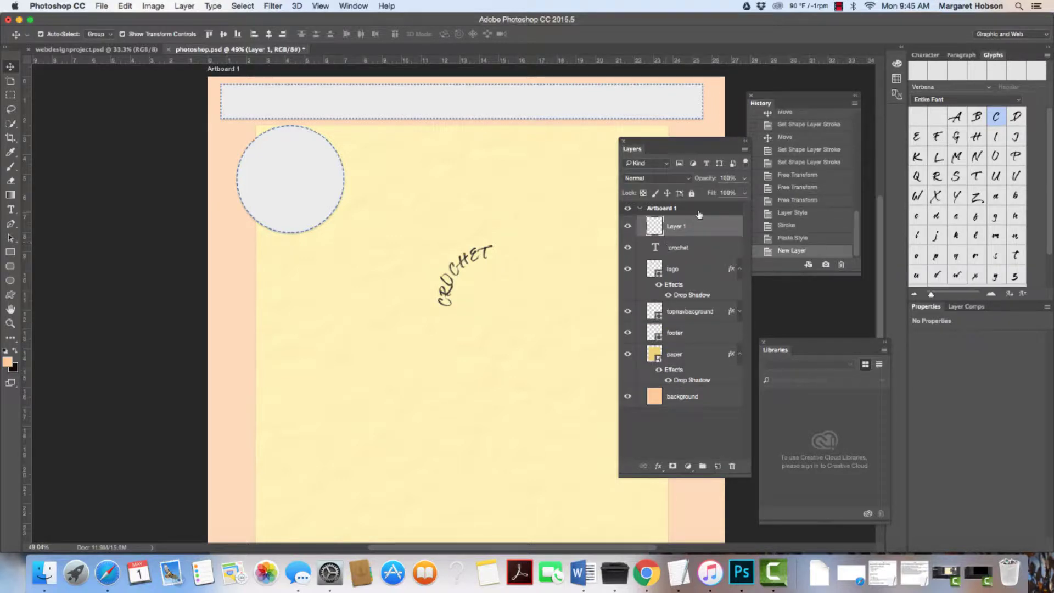
double_click(677, 225)
type("typecro")
type("rma")
type("v")
key("Return")
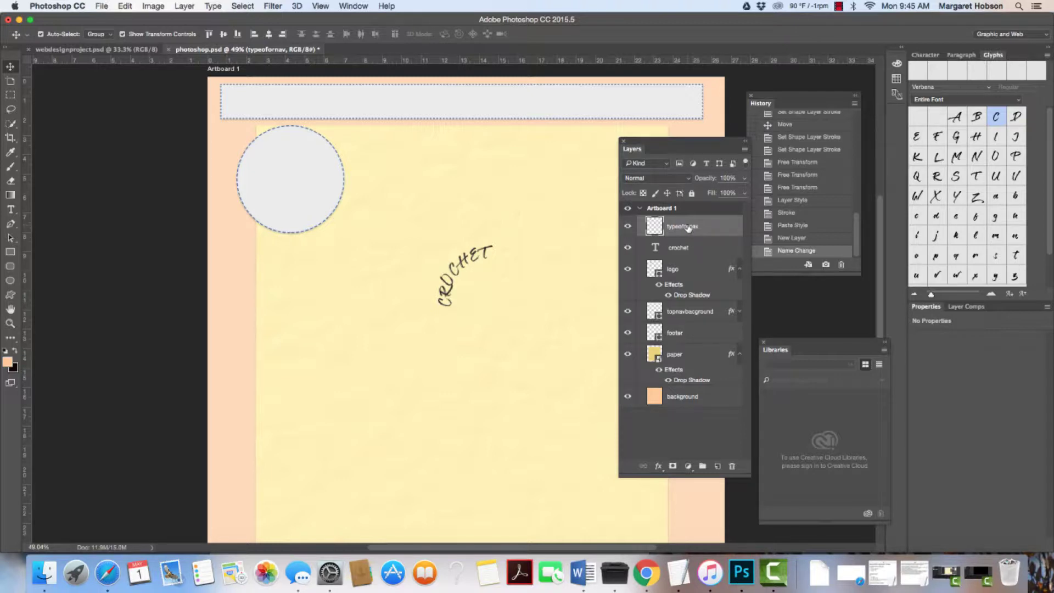
left_click(684, 247)
left_click(684, 230)
double_click(692, 226)
left_click(666, 225)
left_click(728, 225)
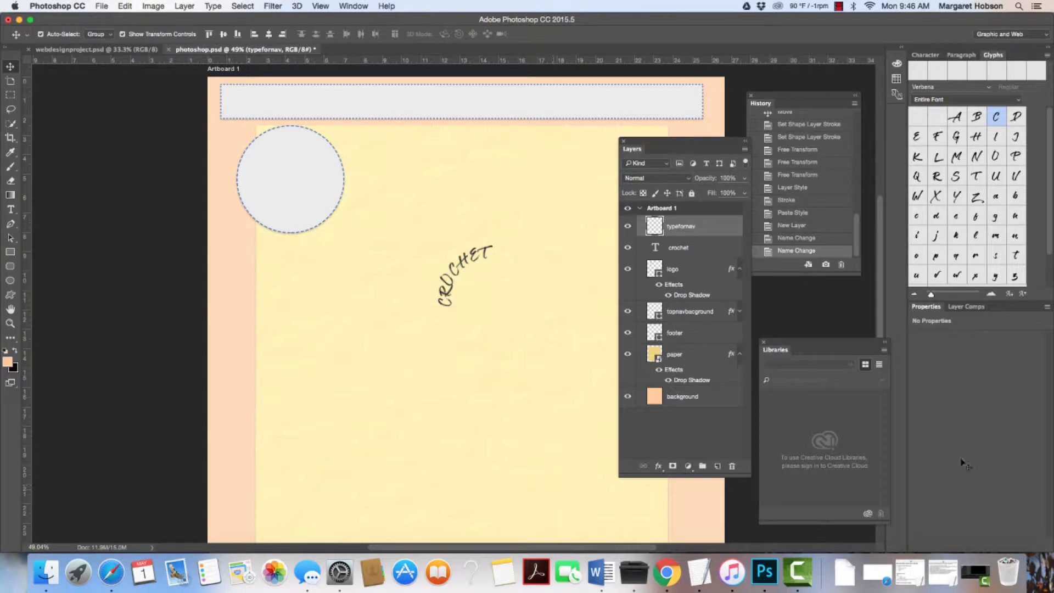
left_click(1053, 464)
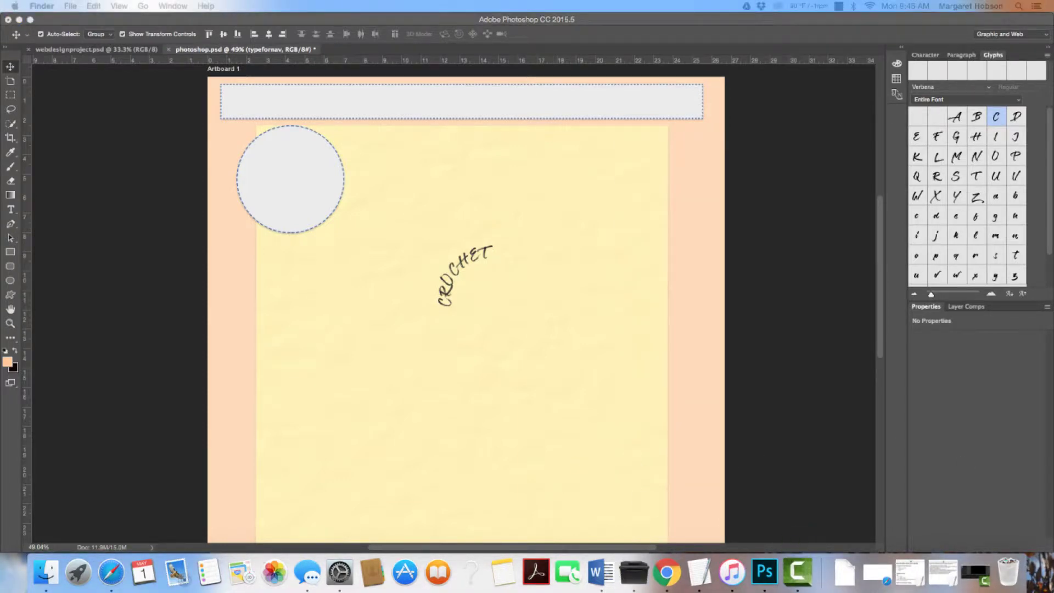
left_click(531, 484)
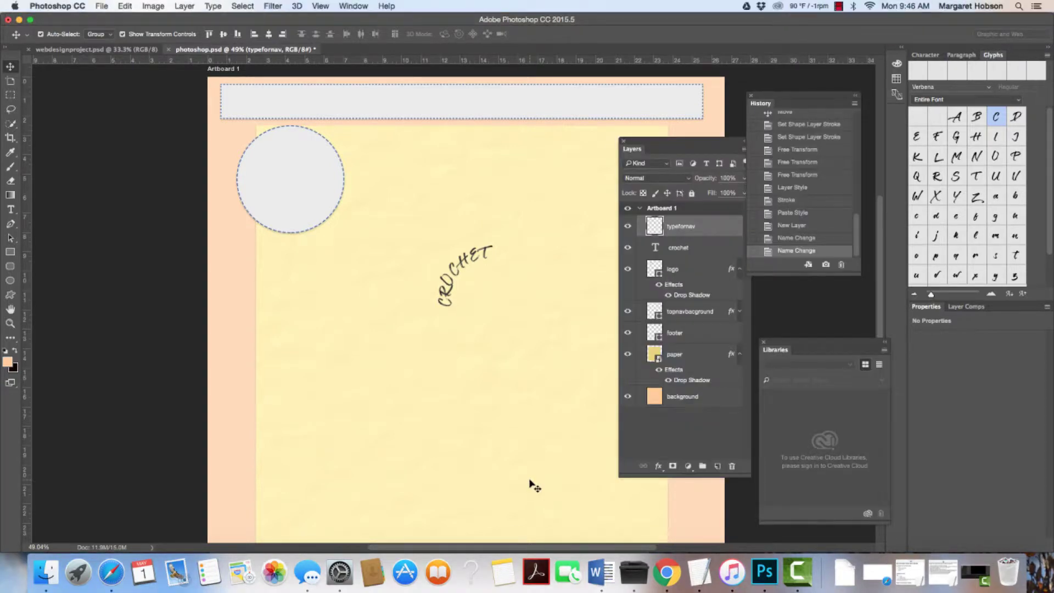
left_click(518, 324)
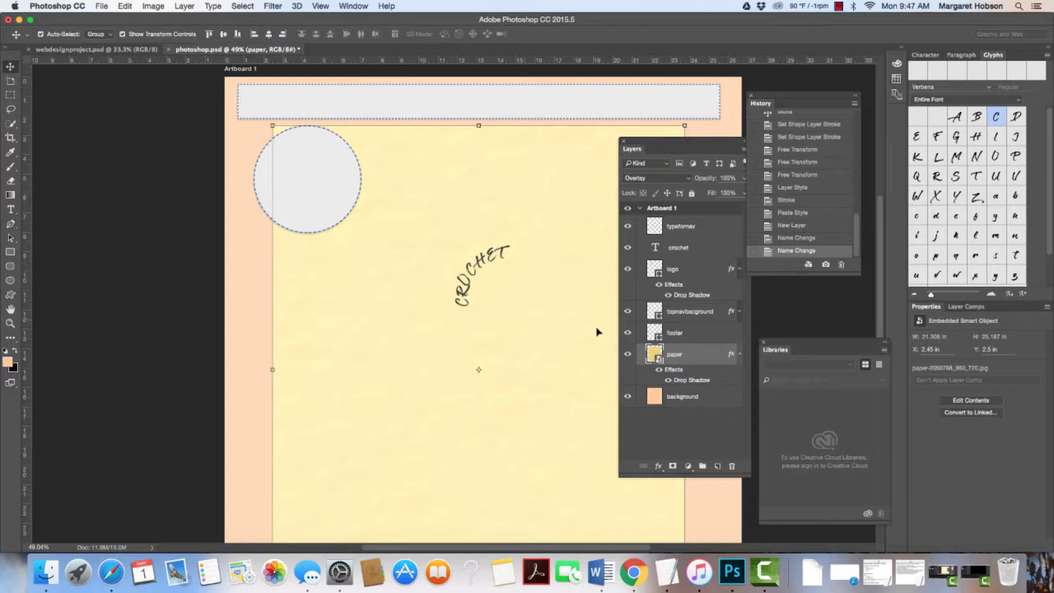
Step: Create a layer group named nav and move it to the top of Artboard 1's layer stack
left_click(703, 466)
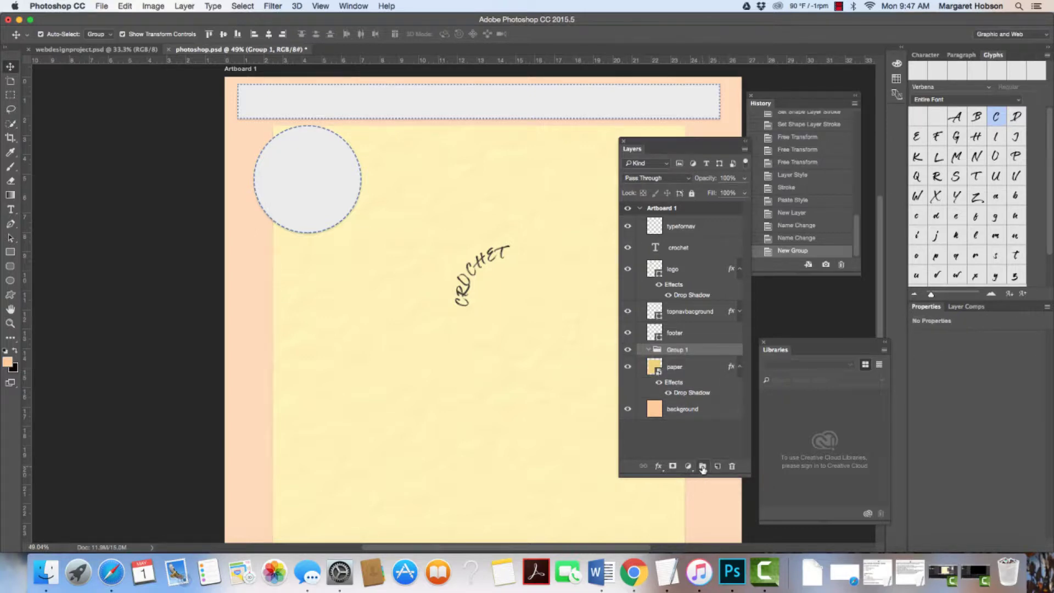
double_click(677, 350)
type("c")
type("av")
key("Return")
left_click_drag(710, 353, 701, 225)
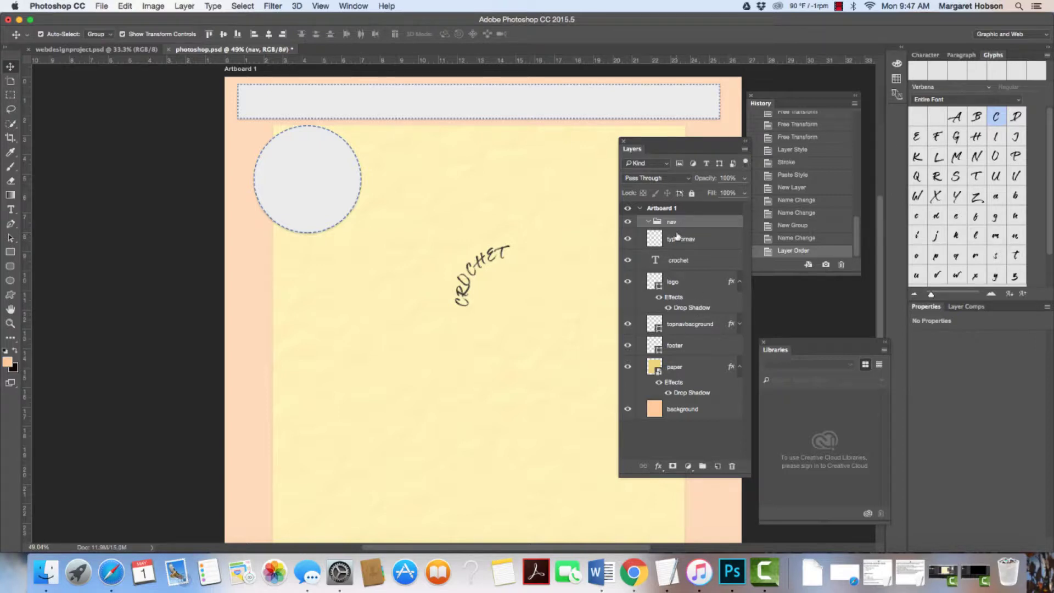
Step: Move the typefornav layer into the nav group and check the group's contents
mouse_move(676, 238)
left_mouse_down()
mouse_move(702, 231)
mouse_move(682, 231)
left_mouse_up()
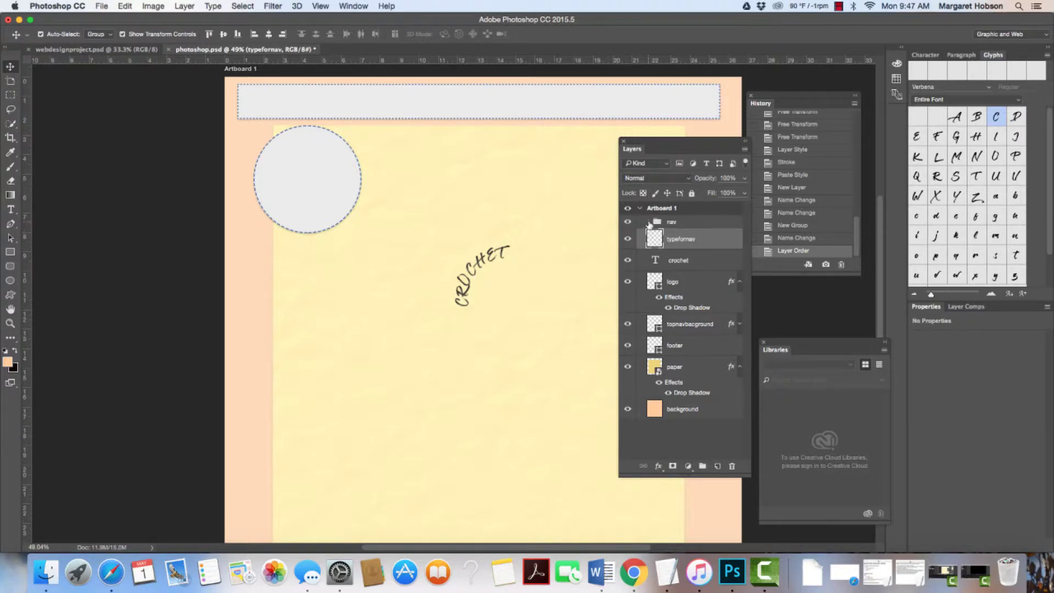
left_click_drag(683, 240, 693, 222)
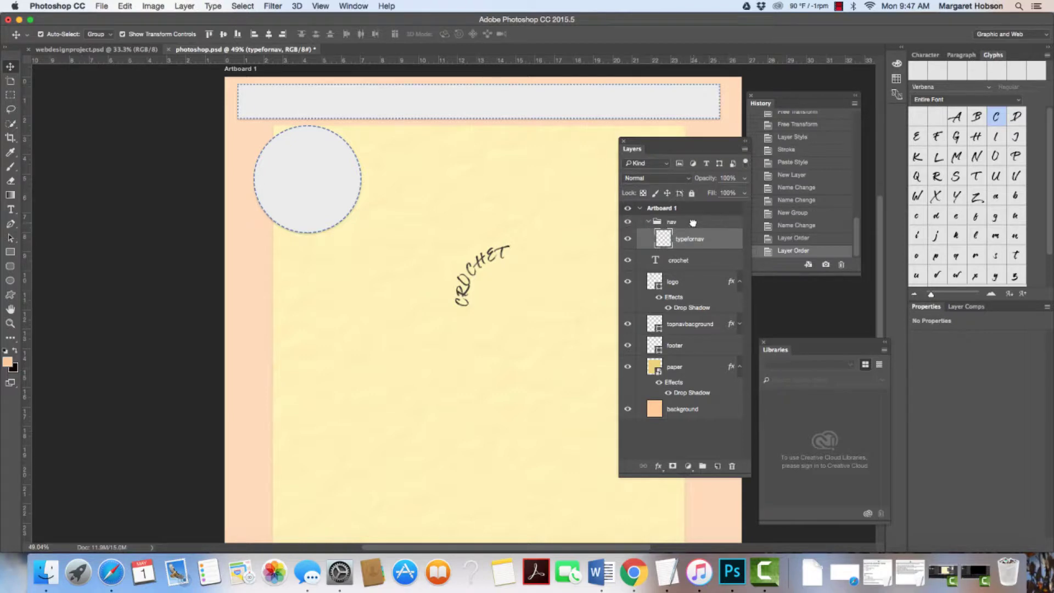
left_click(648, 222)
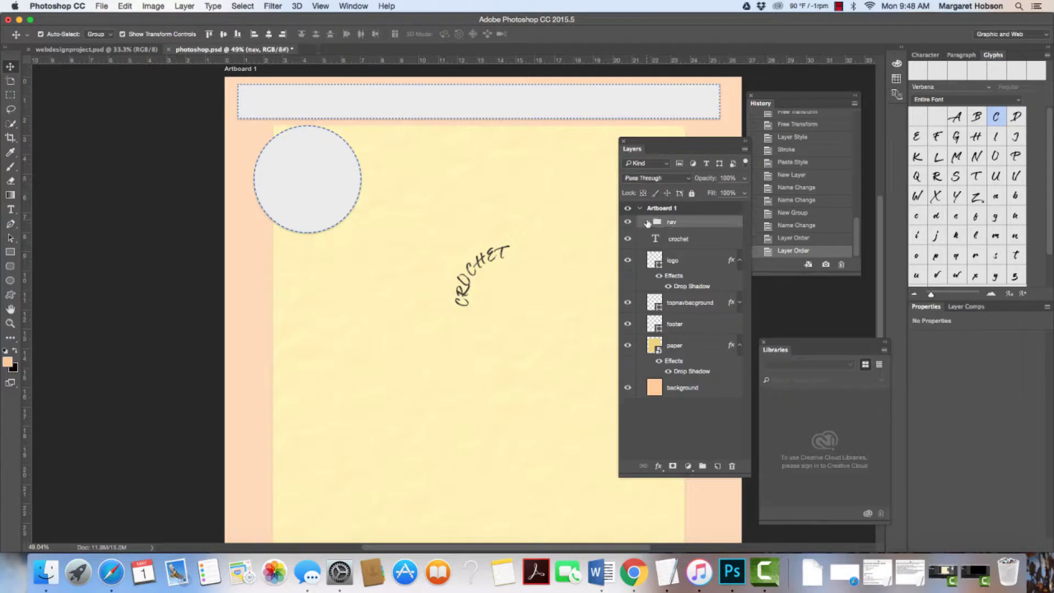
left_click(647, 222)
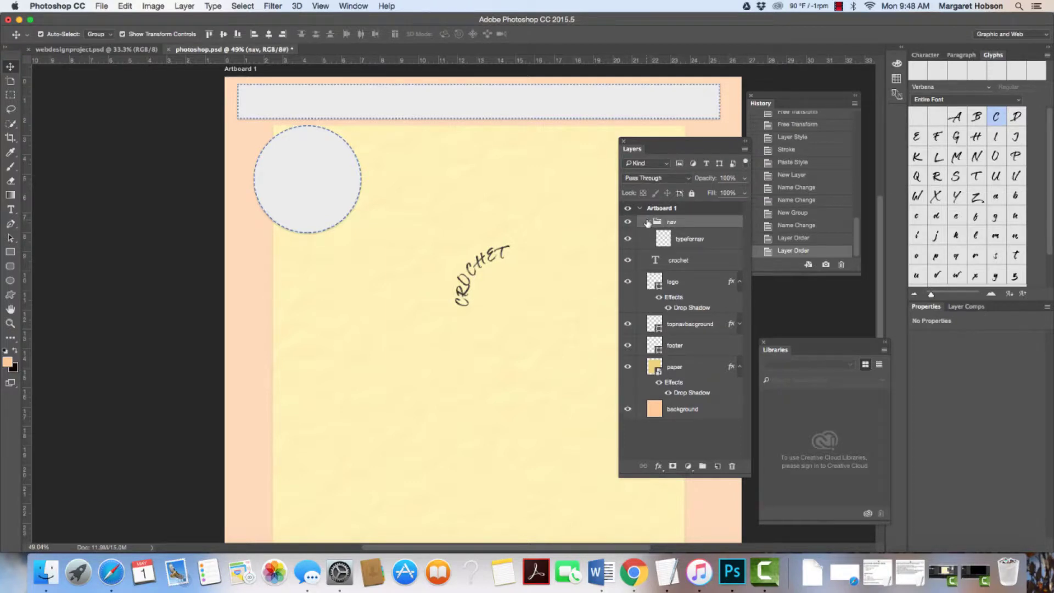
Step: Move the topnavbacground layer into the nav group and collapse the group
left_click(678, 329)
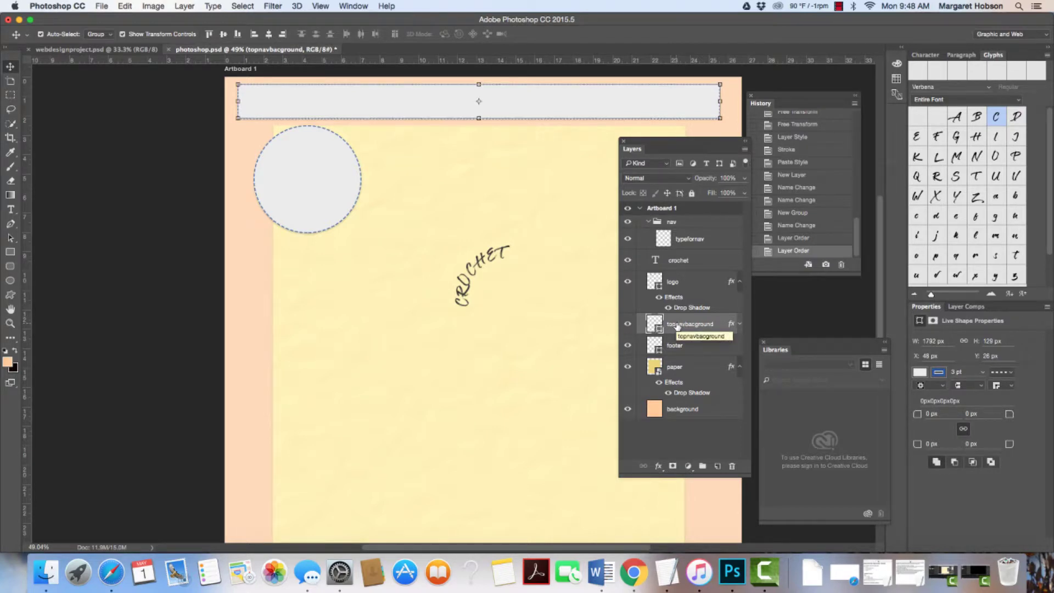
left_click_drag(677, 327, 696, 222)
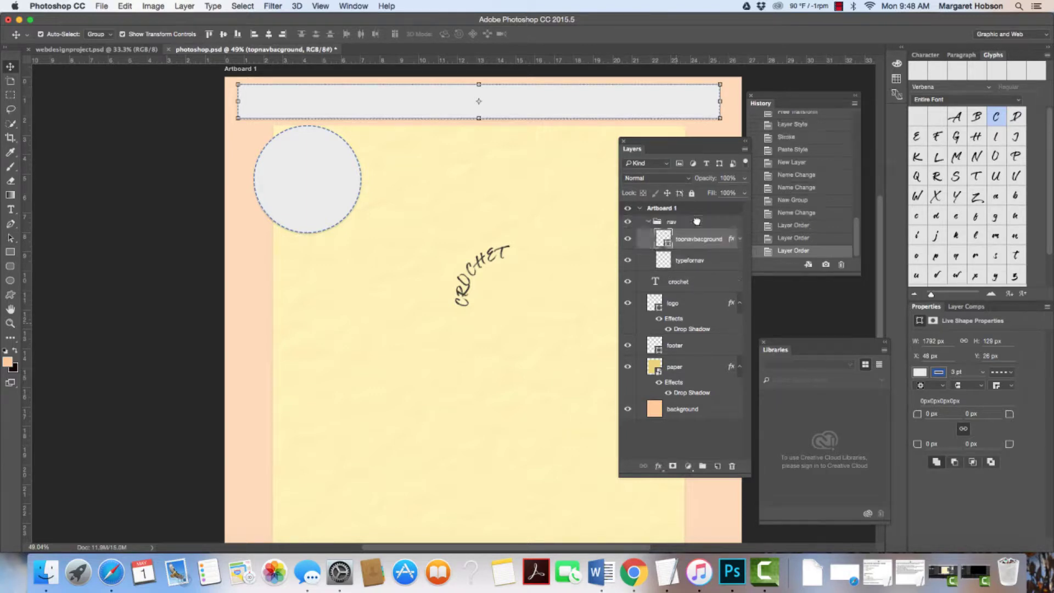
left_click(648, 223)
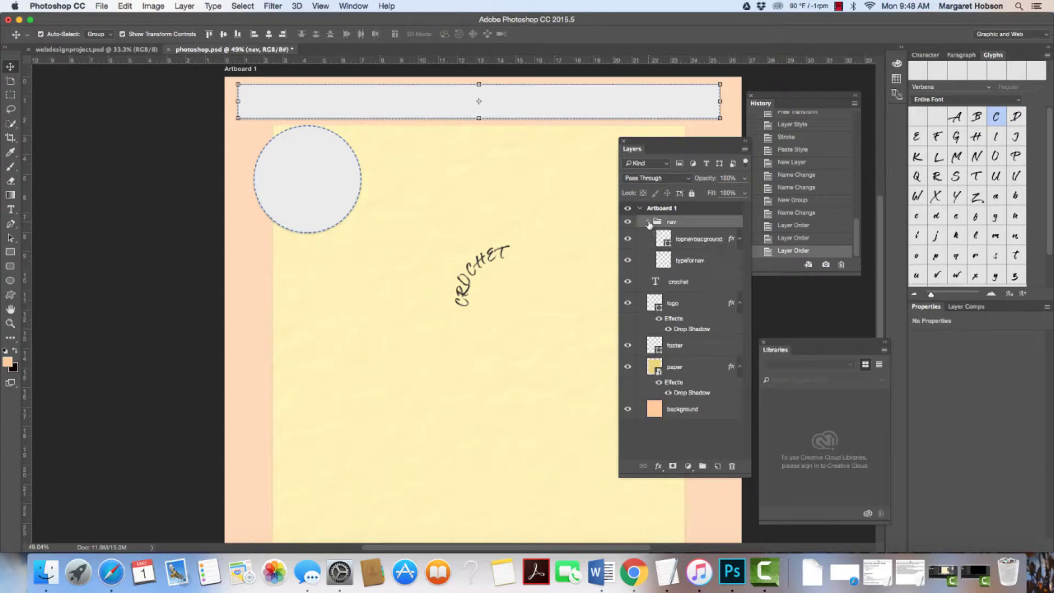
left_click(648, 222)
left_click(648, 222)
left_click(648, 223)
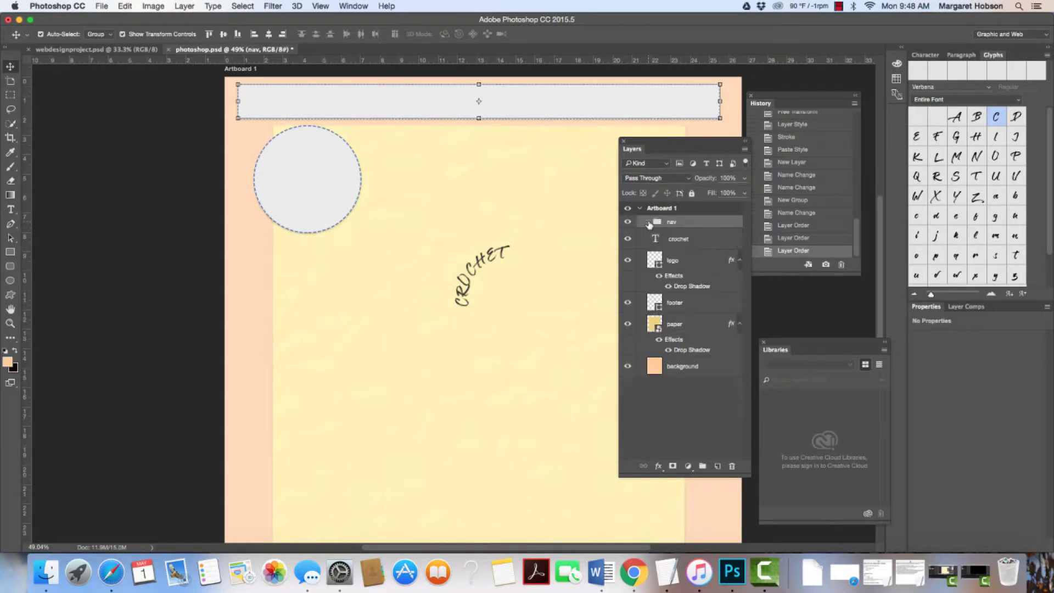
left_click(648, 223)
left_click(648, 222)
Step: Create another layer group above nav and name it logo
left_click(702, 466)
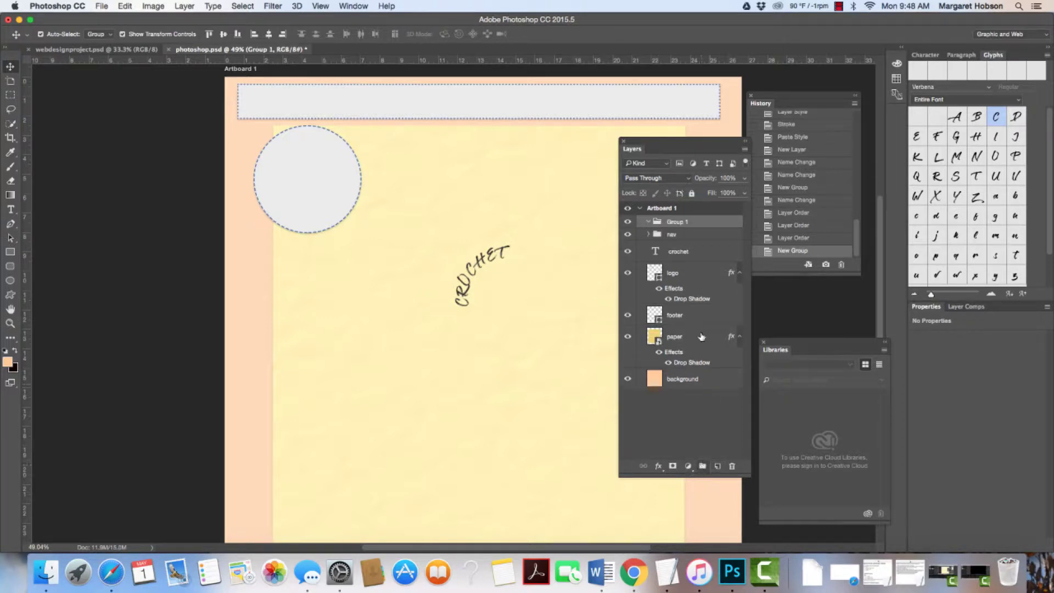
double_click(680, 222)
type("logo")
left_click(722, 224)
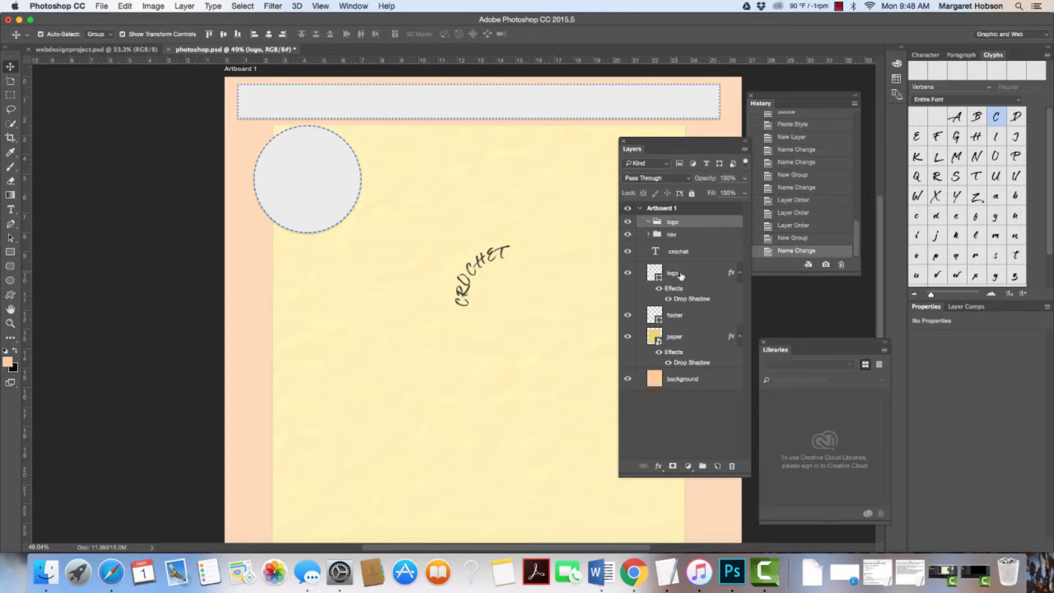
Step: Move the logo circle layer and the crochet text layer into the logo group
left_click_drag(672, 273, 689, 224)
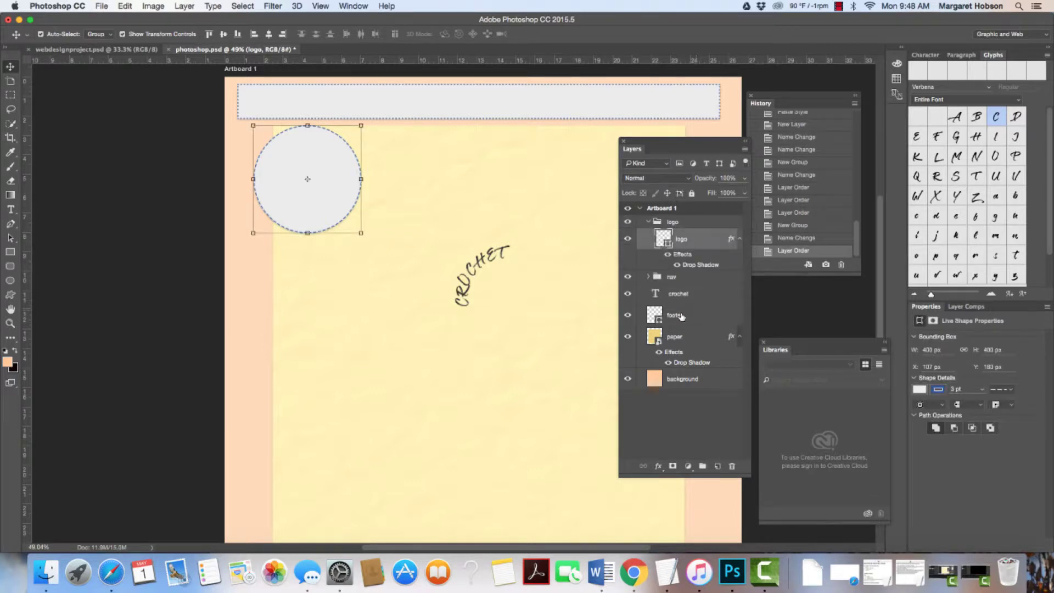
left_click(678, 295)
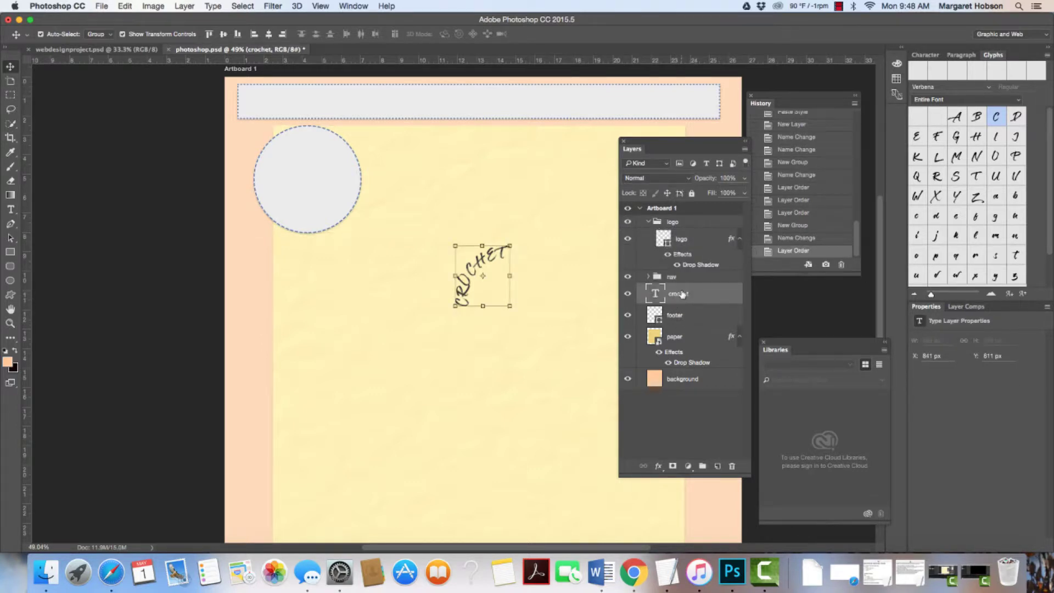
left_click_drag(678, 293, 690, 223)
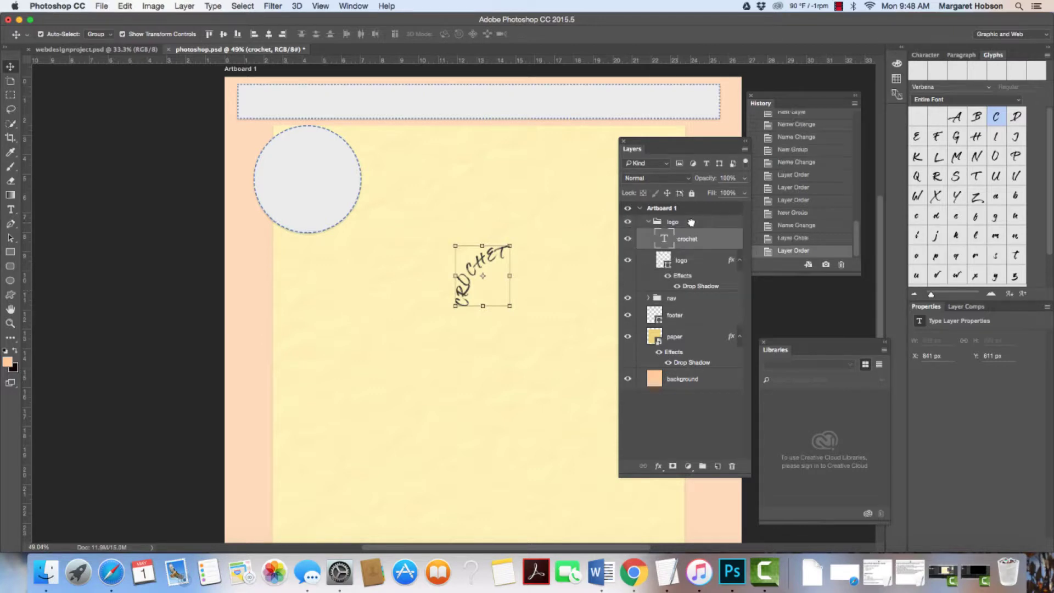
Step: Examine what the logo group controls by toggling its visibility and selecting the group and its contents
left_click(626, 222)
left_click(626, 222)
left_click(626, 222)
left_click(626, 222)
left_click(693, 223)
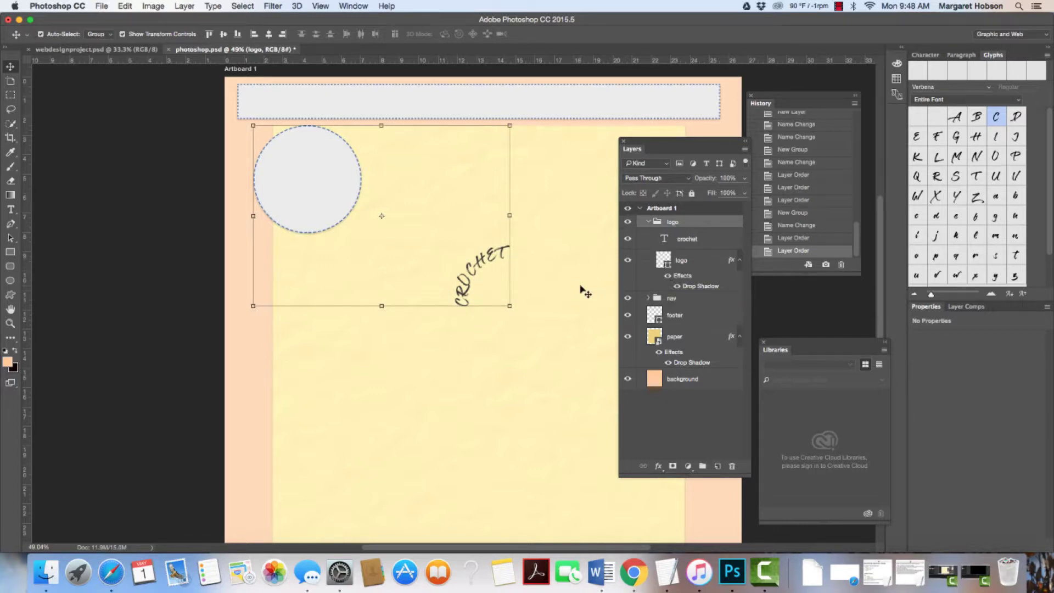
left_click(582, 289)
left_click(480, 265)
left_click(572, 291)
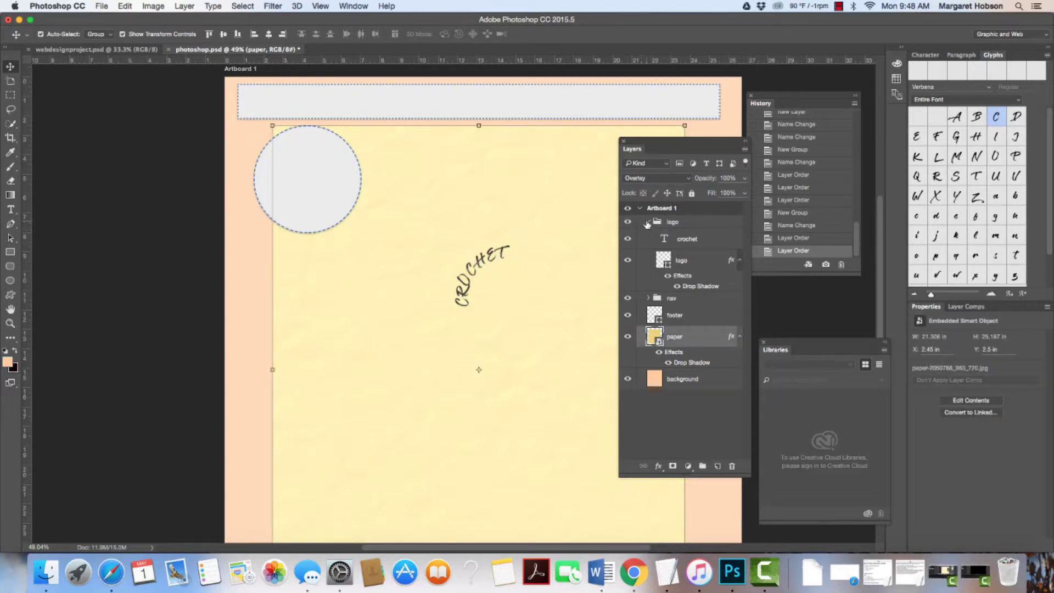
left_click(674, 221)
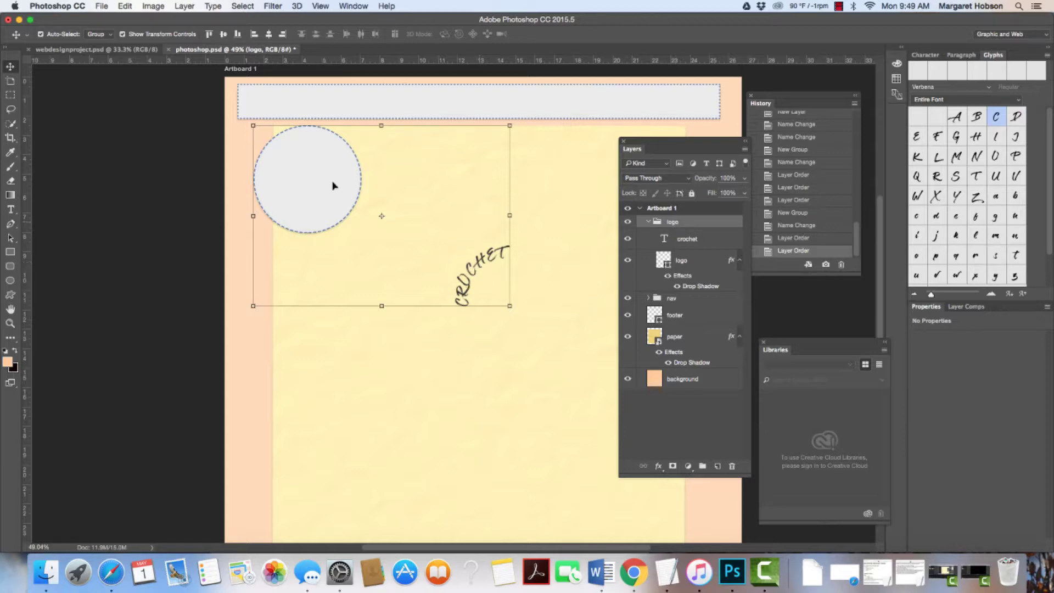
left_click(698, 240)
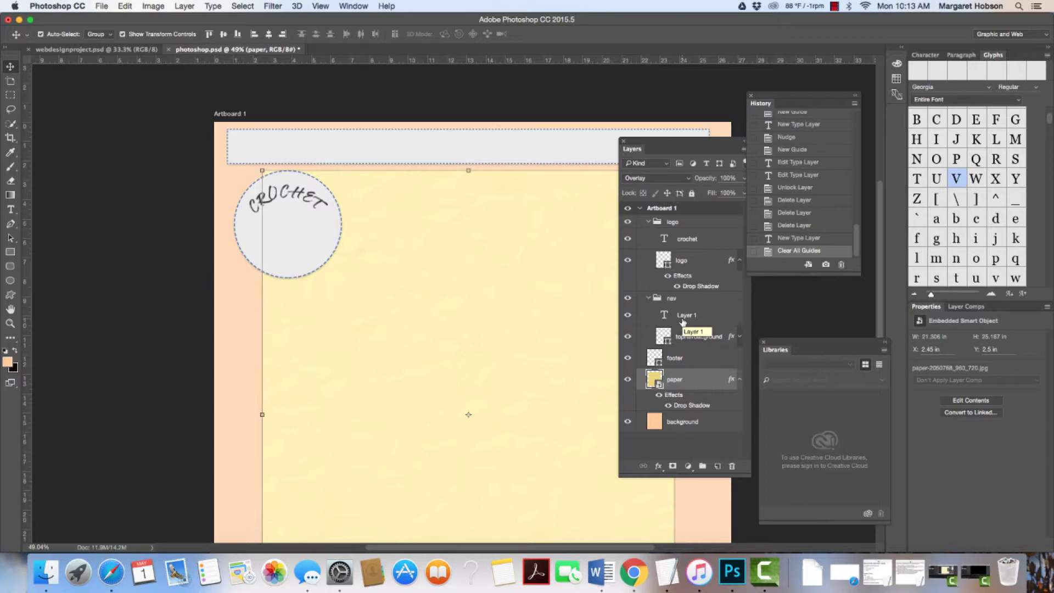
Step: Delete the type layer Layer 1 from the nav group, keeping topnavbacground
left_click(689, 337)
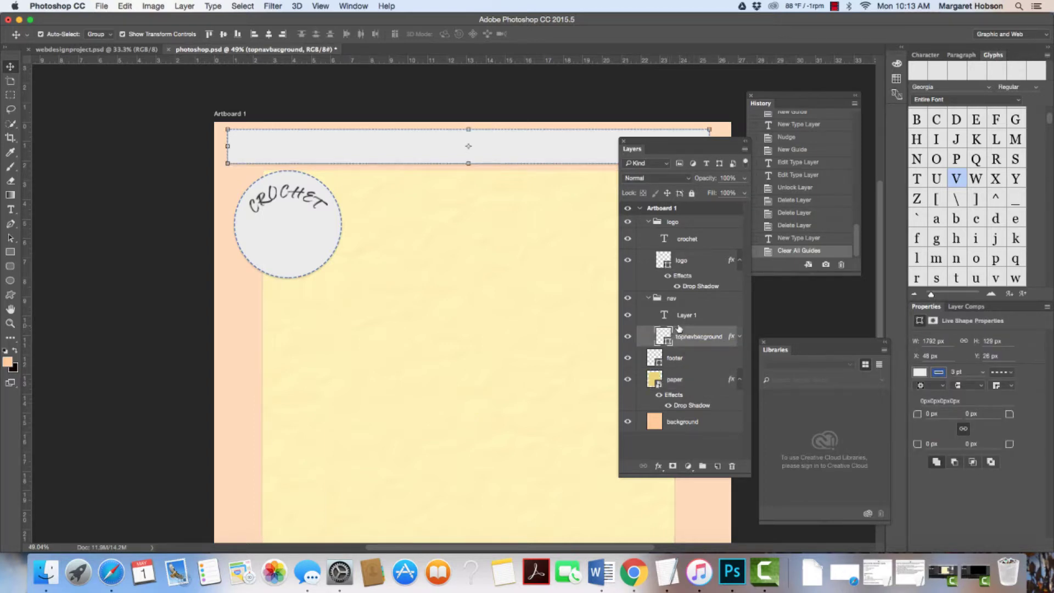
left_click(626, 337)
left_click(627, 336)
left_click(688, 316)
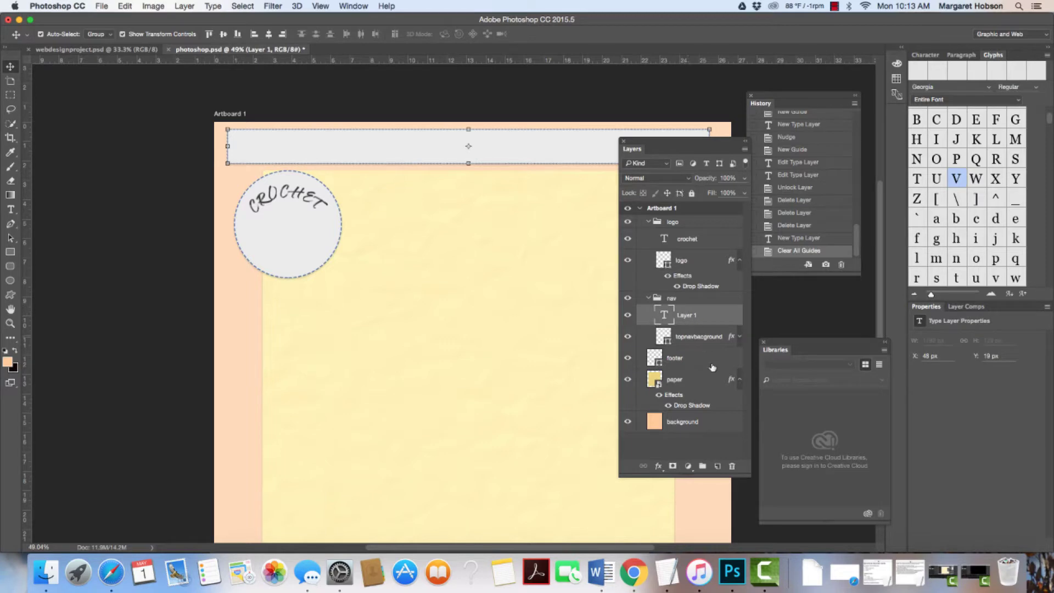
left_click(732, 466)
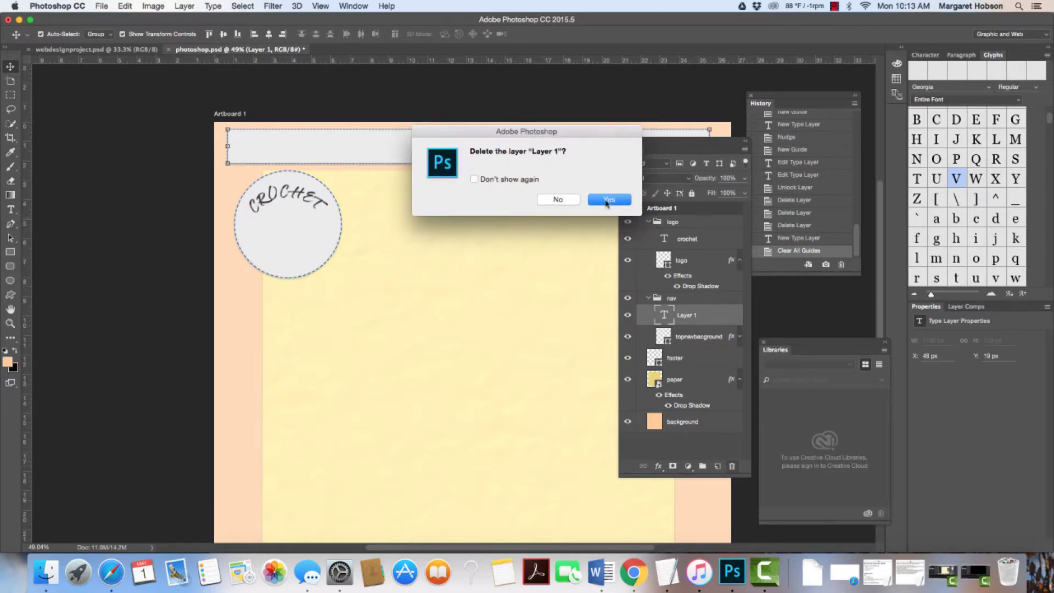
left_click(607, 201)
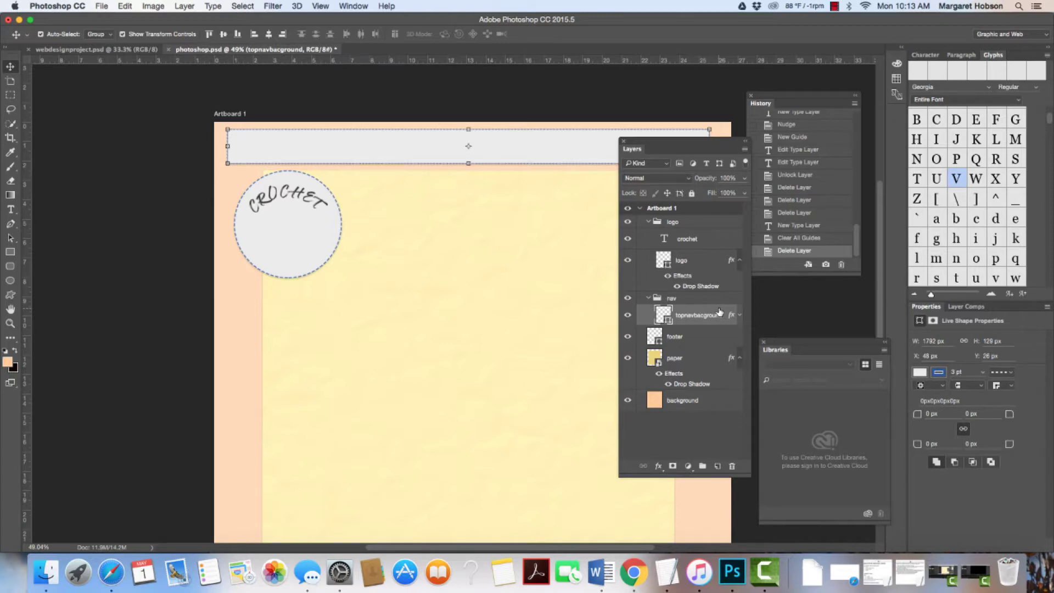
Step: Start a new horizontal text entry near the left end of the navigation bar, above the logo circle
left_click(92, 149)
left_click(10, 209)
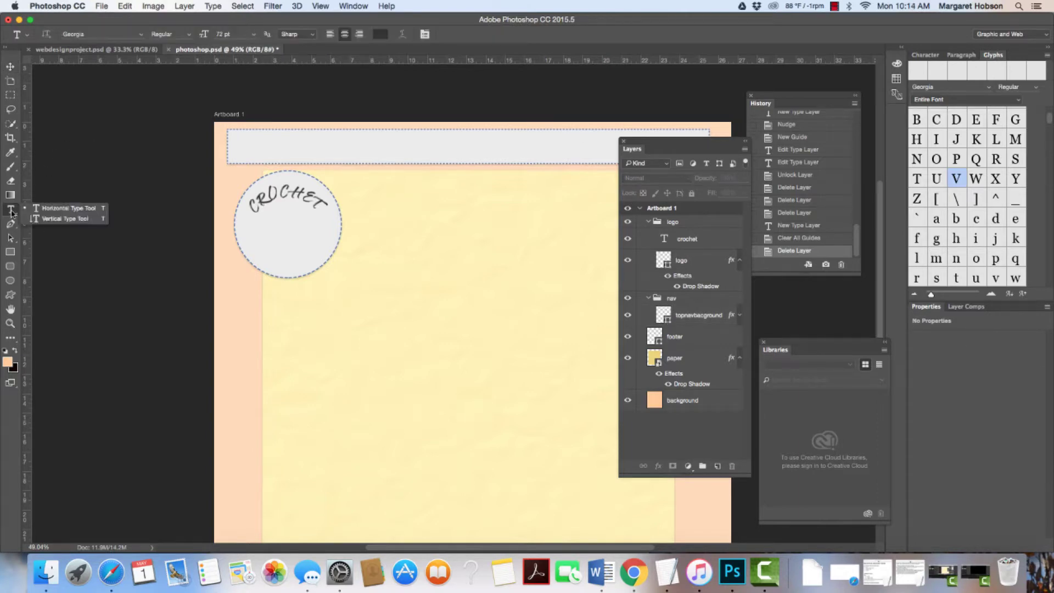
left_click(248, 145)
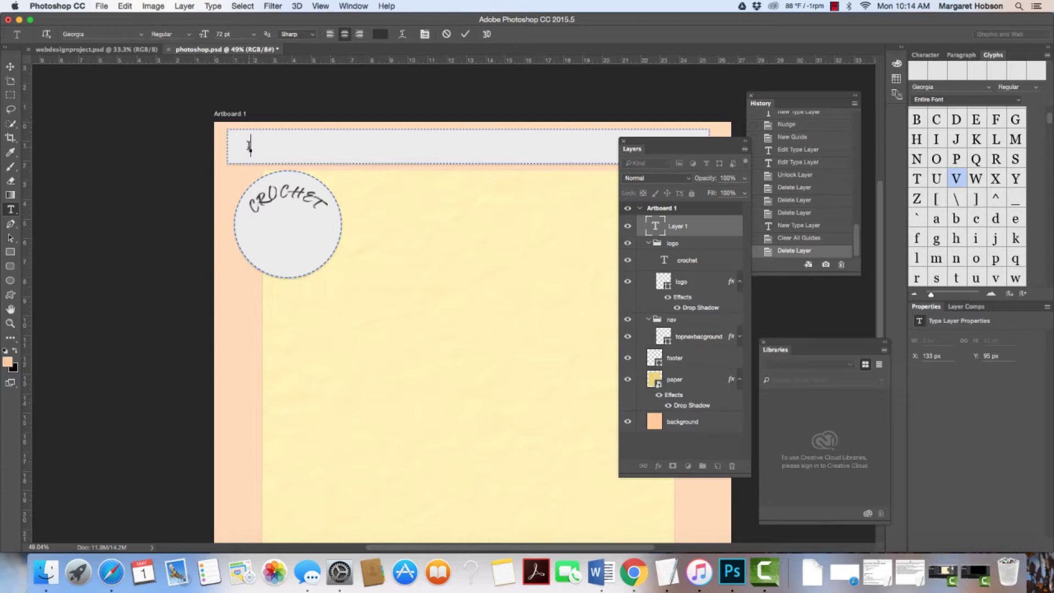
type("HOME")
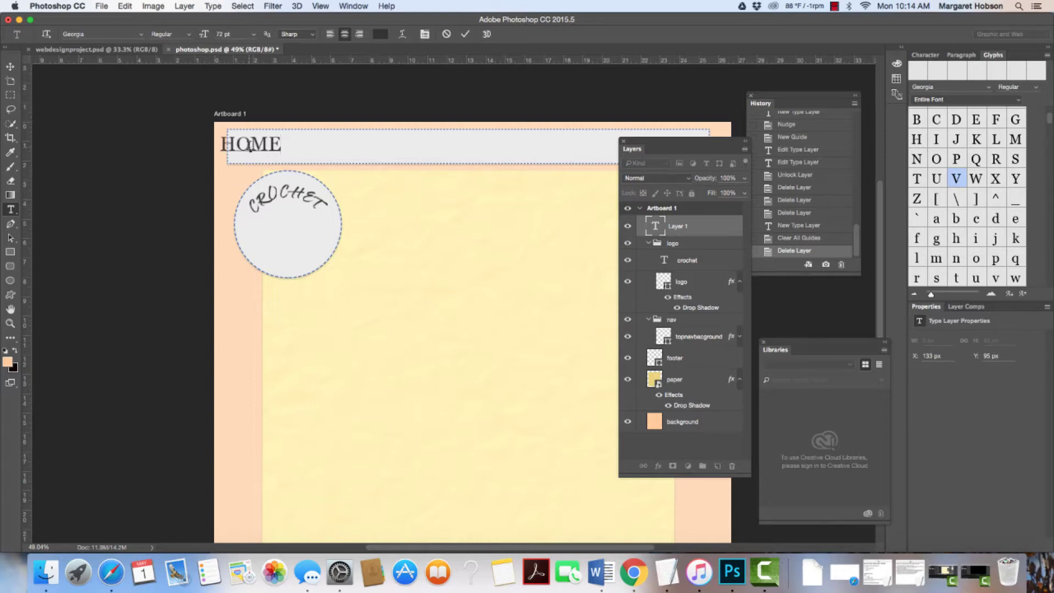
key("BackSpace")
key("BackSpace")
key("BackSpace")
key("BackSpace")
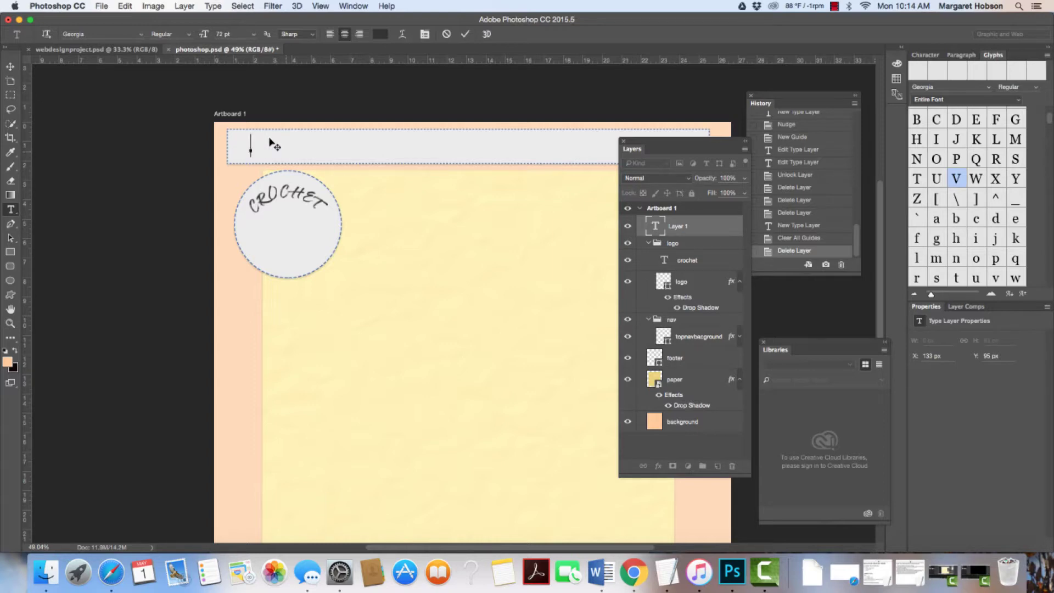
Step: Enter HOME as the navigation bar text and set its font size to 48 pt
left_click(253, 34)
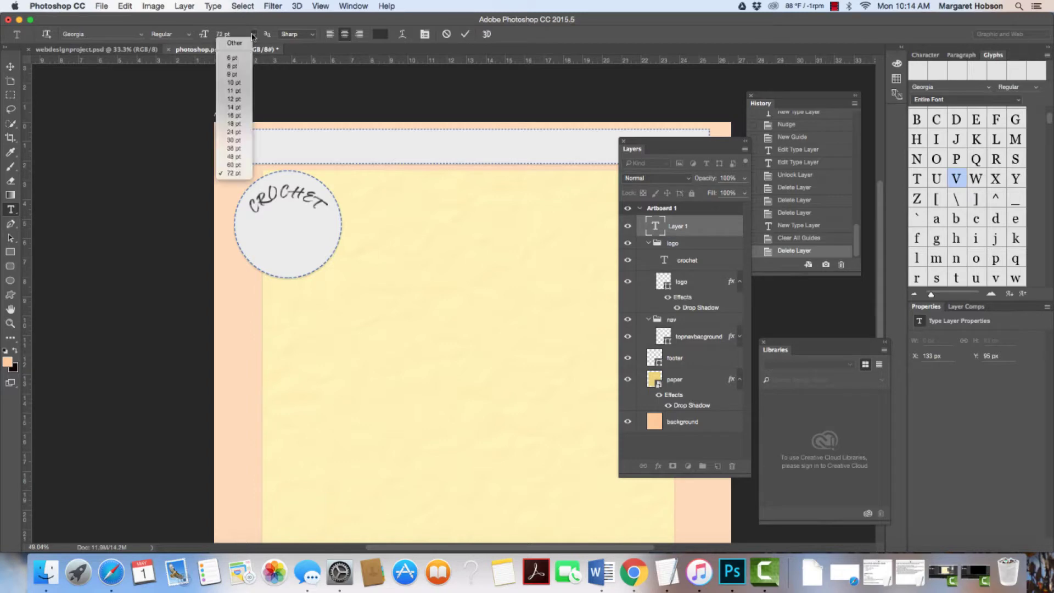
left_click(234, 108)
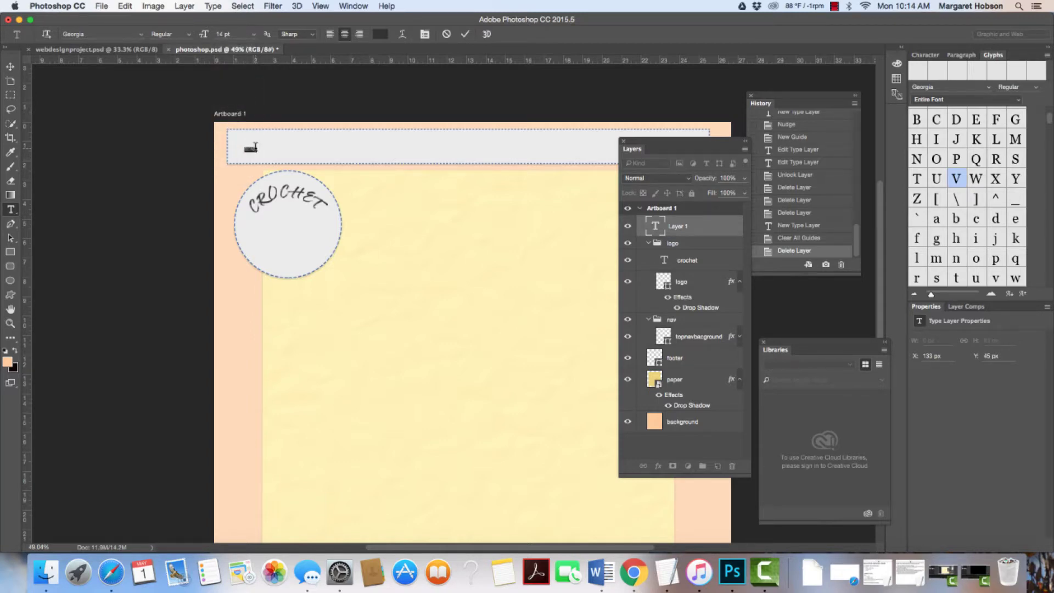
left_click(253, 34)
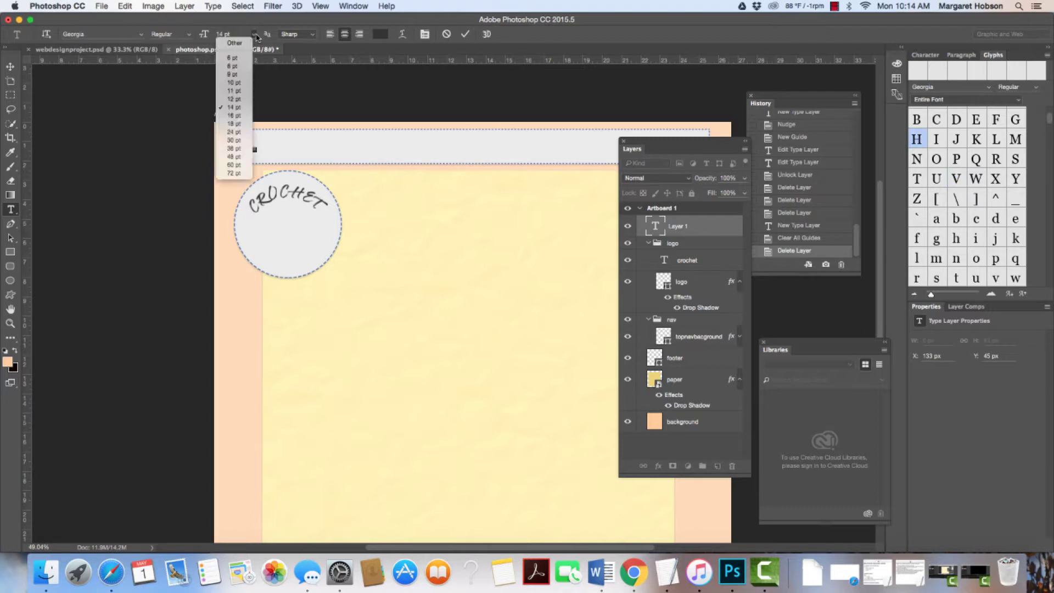
left_click(234, 131)
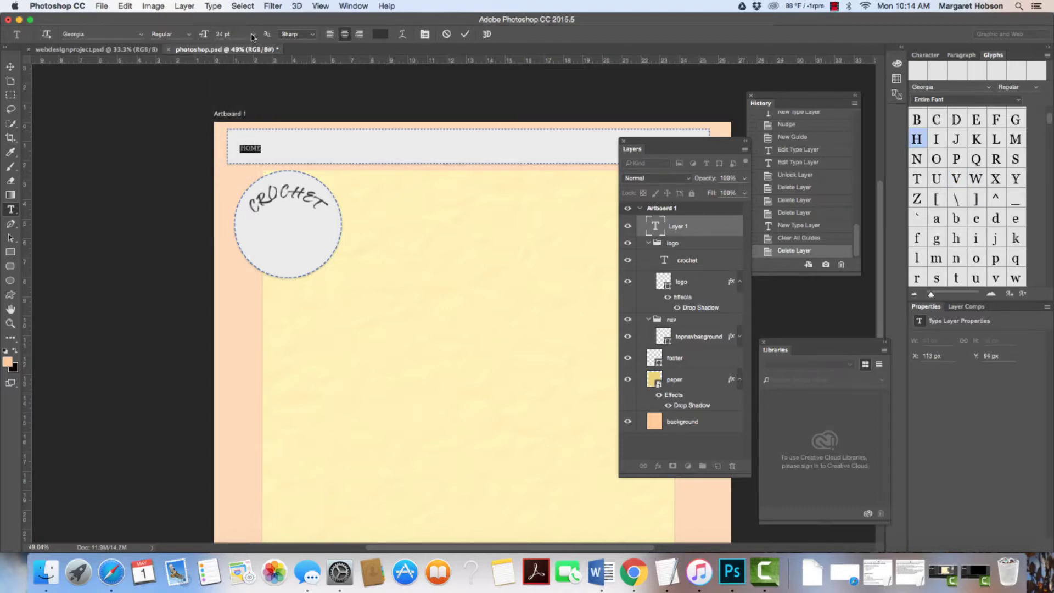
left_click(253, 34)
left_click(236, 147)
left_click(254, 35)
left_click(236, 160)
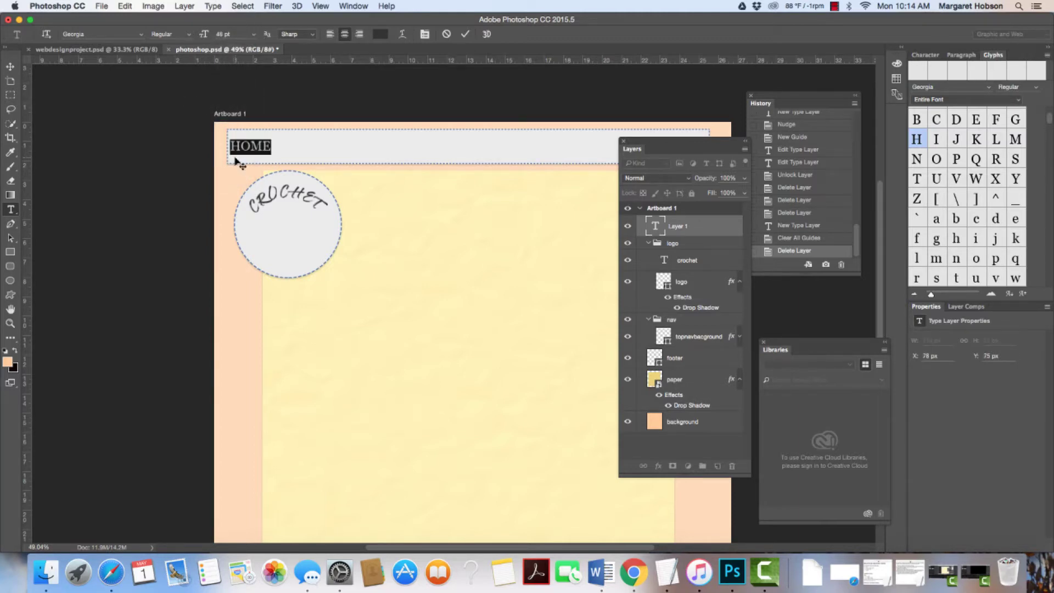
Step: Shift the HOME text slightly right in the navigation bar, to an X position of about 100 px
left_click(10, 67)
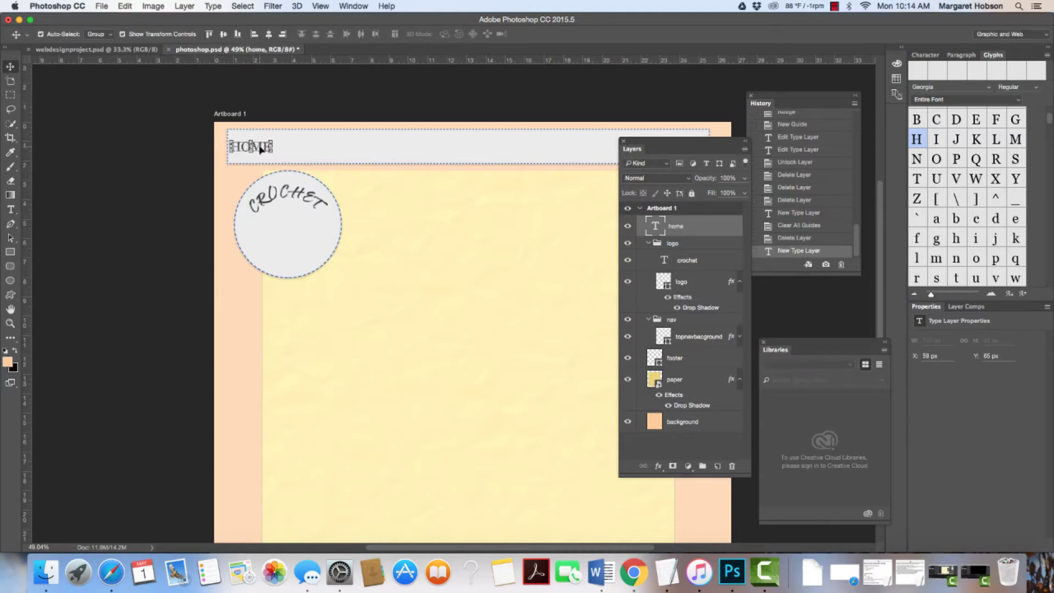
left_click_drag(261, 149, 268, 148)
left_click(304, 147)
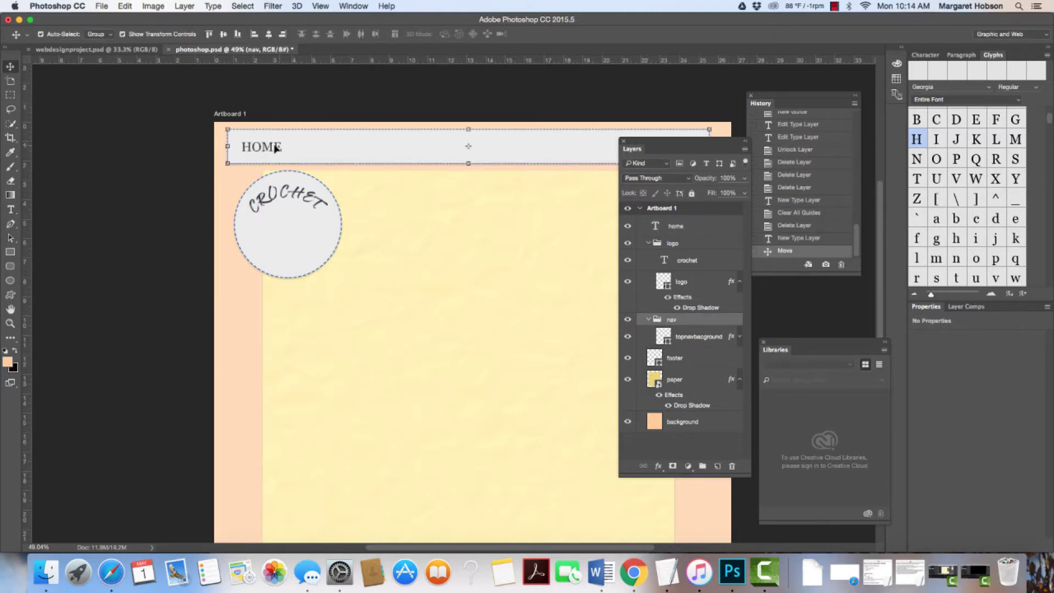
Step: Move the home text layer into the nav group, above topnavbacground
left_click(276, 148)
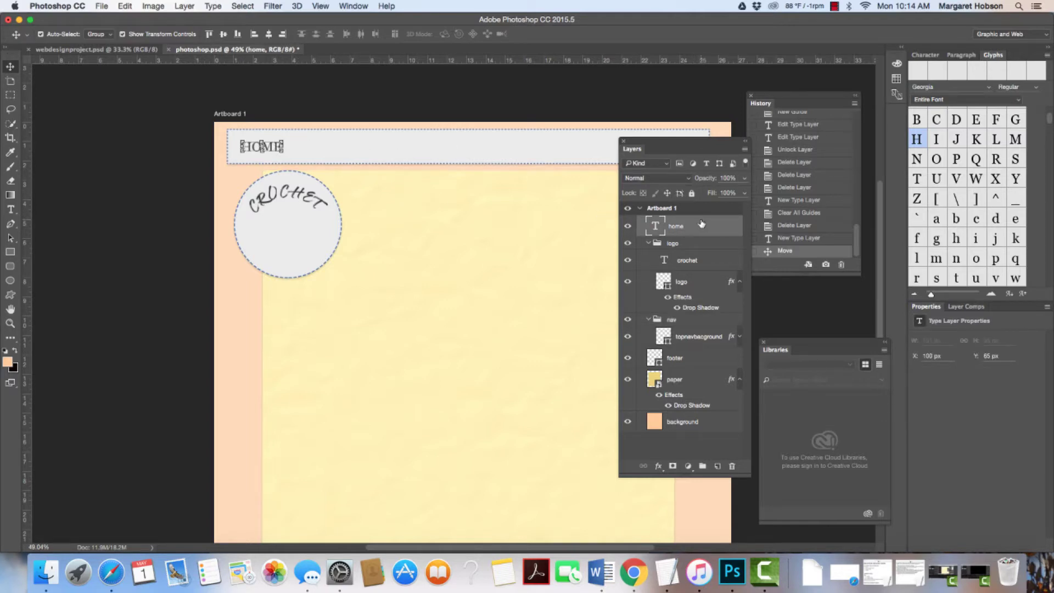
left_click_drag(682, 227, 695, 320)
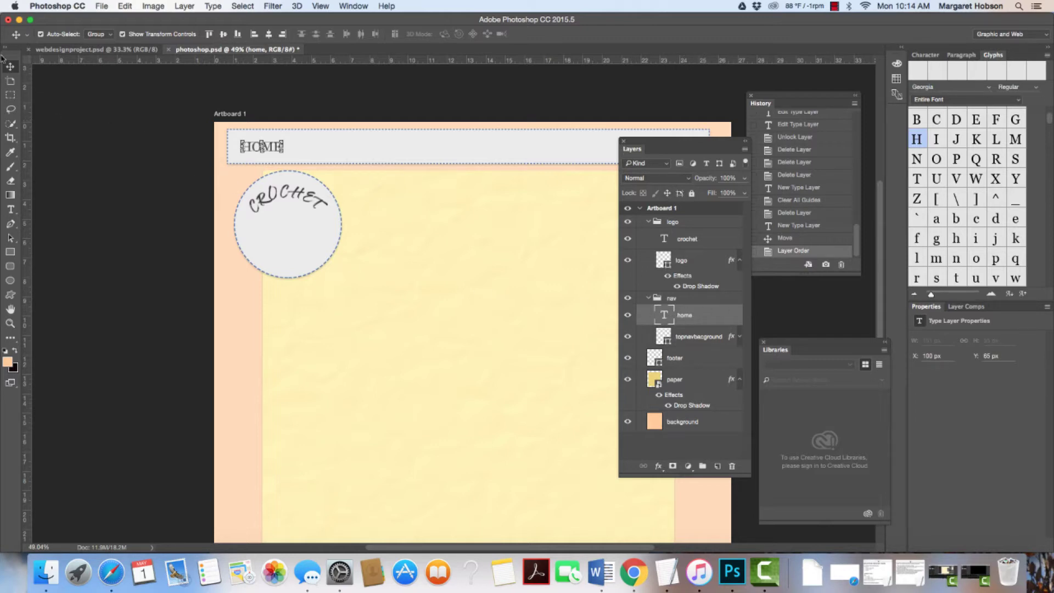
left_click(102, 147)
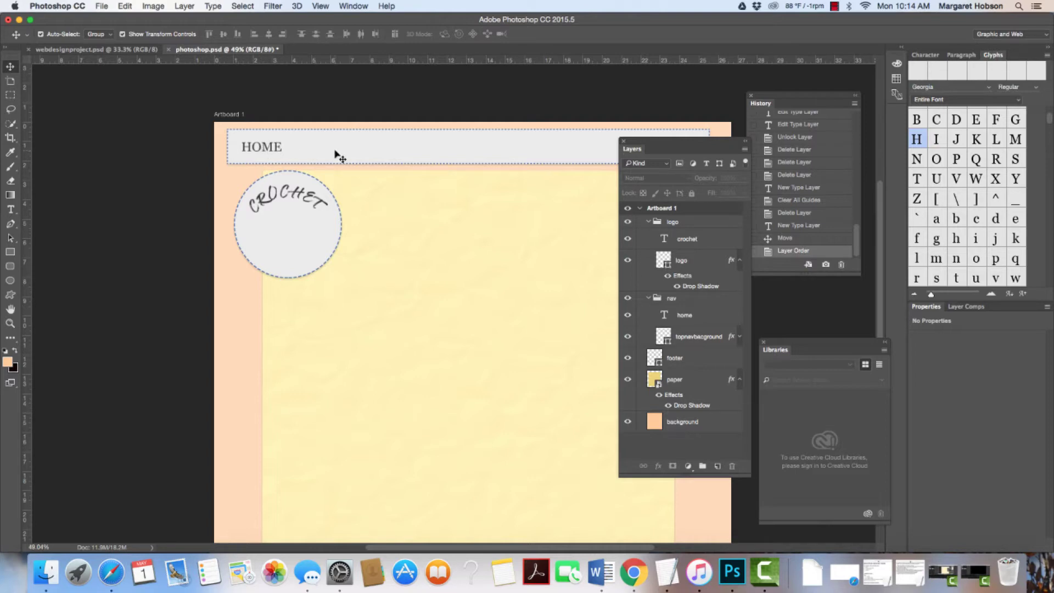
Step: Add a separate 48 pt text layer reading VIDEOS to the right of HOME and shift it closer to HOME
left_click(694, 317)
left_click(125, 152)
key("t")
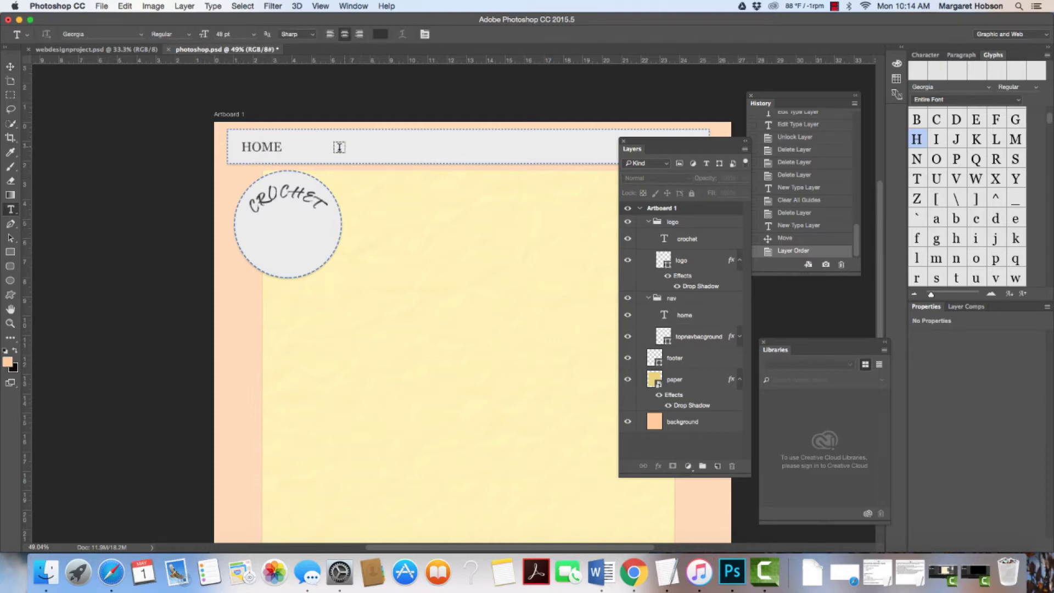
left_click(335, 146)
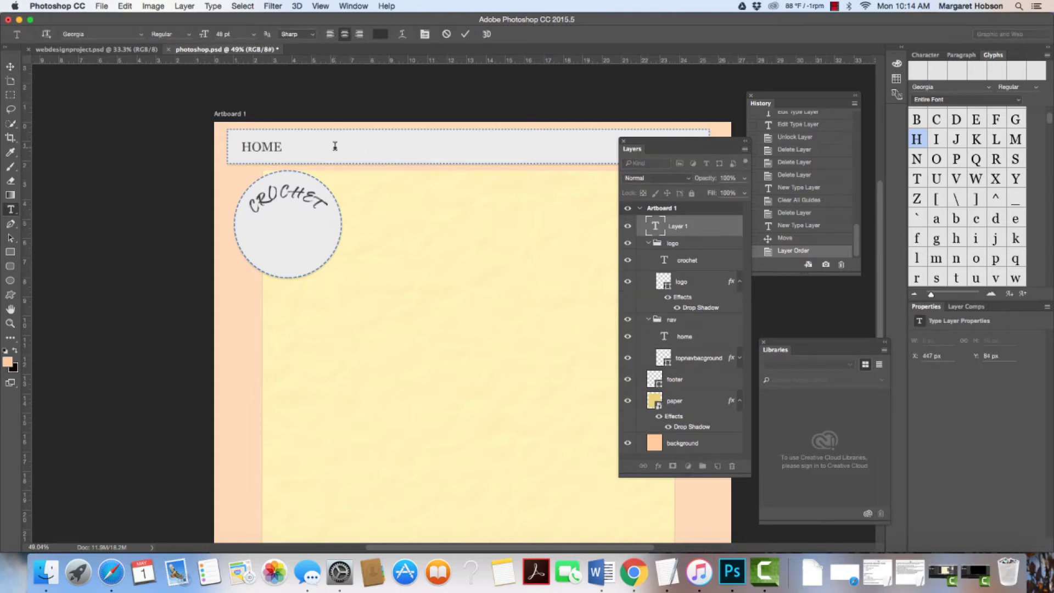
type("VIDEOAS")
key("BackSpace")
key("BackSpace")
type("S")
left_click(10, 66)
left_click_drag(324, 148, 314, 155)
Step: Place a horizontal guide across the HOME and VIDEOS text and a vertical guide near the end of HOME
left_click_drag(278, 65, 318, 152)
key("super+h")
left_click(125, 176)
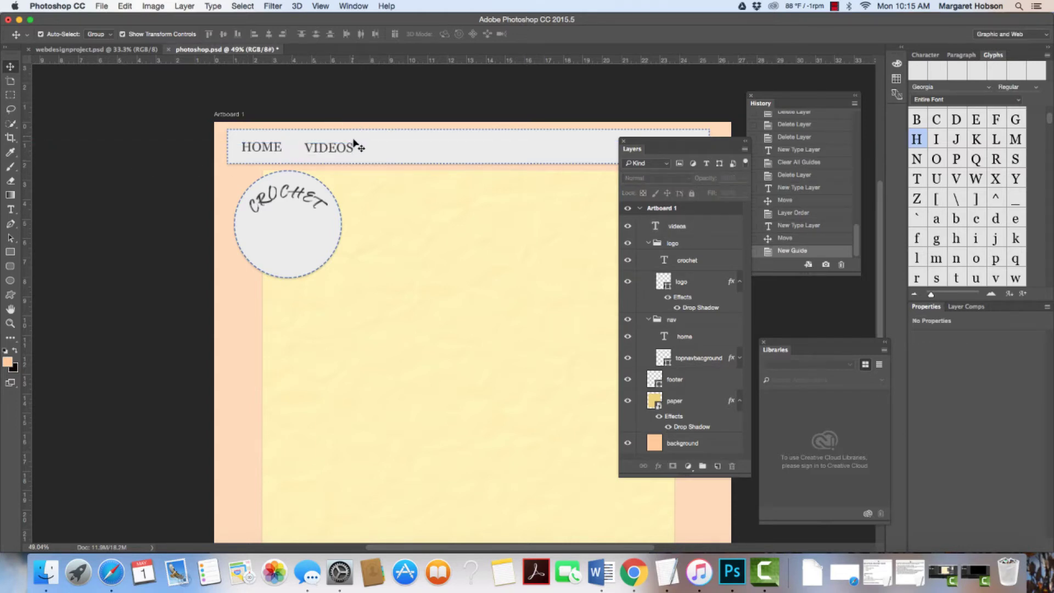
left_click(336, 148)
left_click(170, 177)
left_click(324, 152)
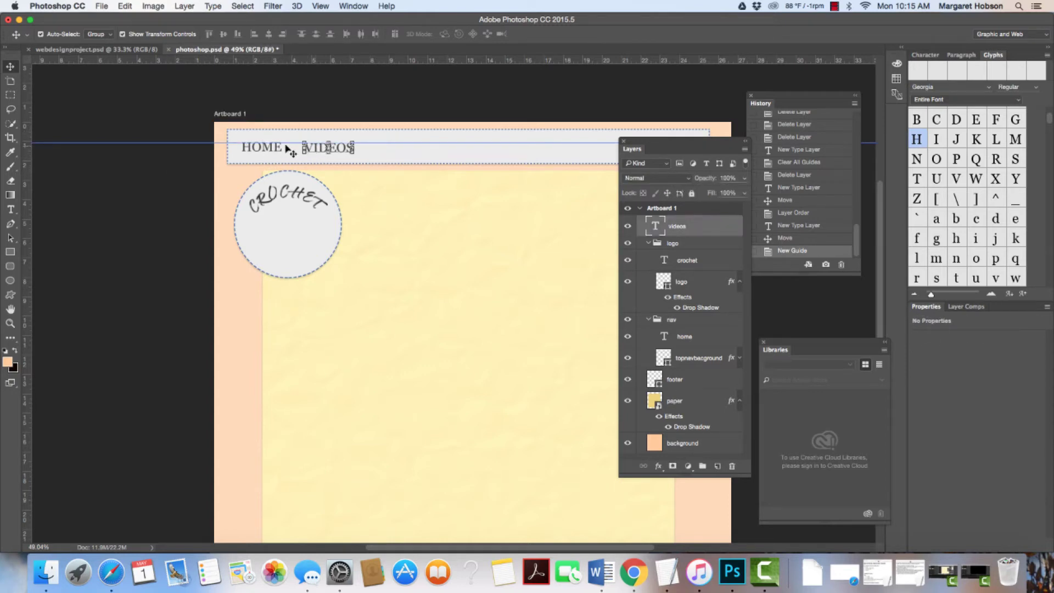
left_click(233, 146)
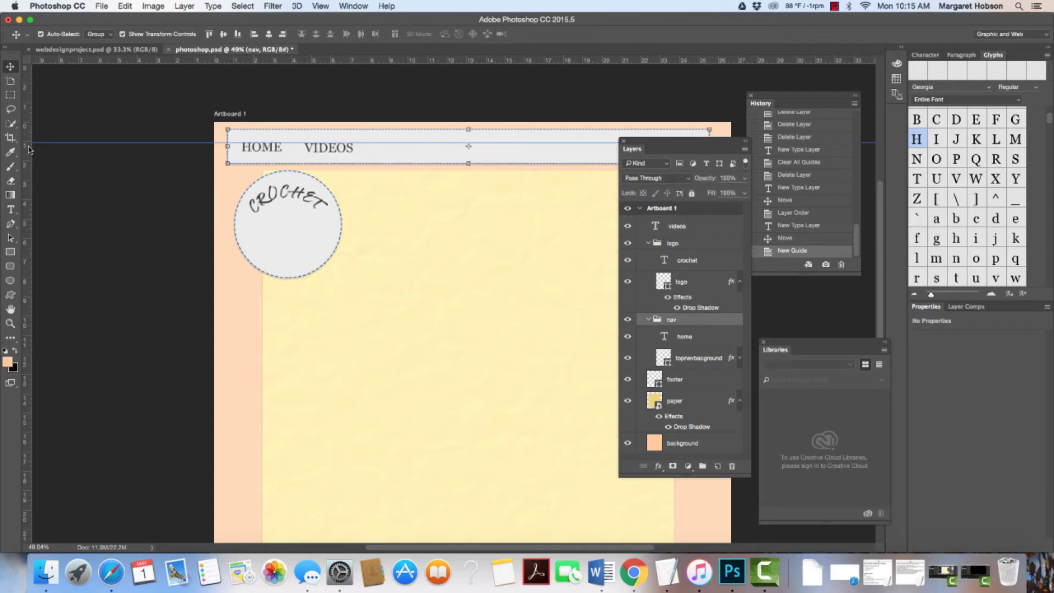
left_click_drag(24, 151, 277, 161)
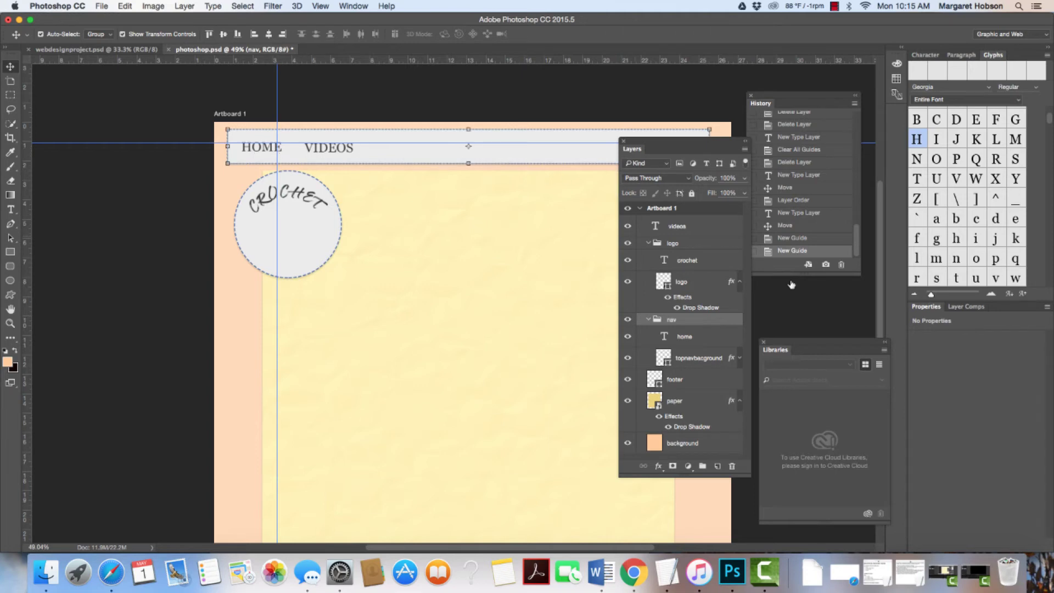
Step: Nudge the HOME text left and slightly down to X 82 px, Y 66 px, ending at the vertical guide
left_click(685, 340)
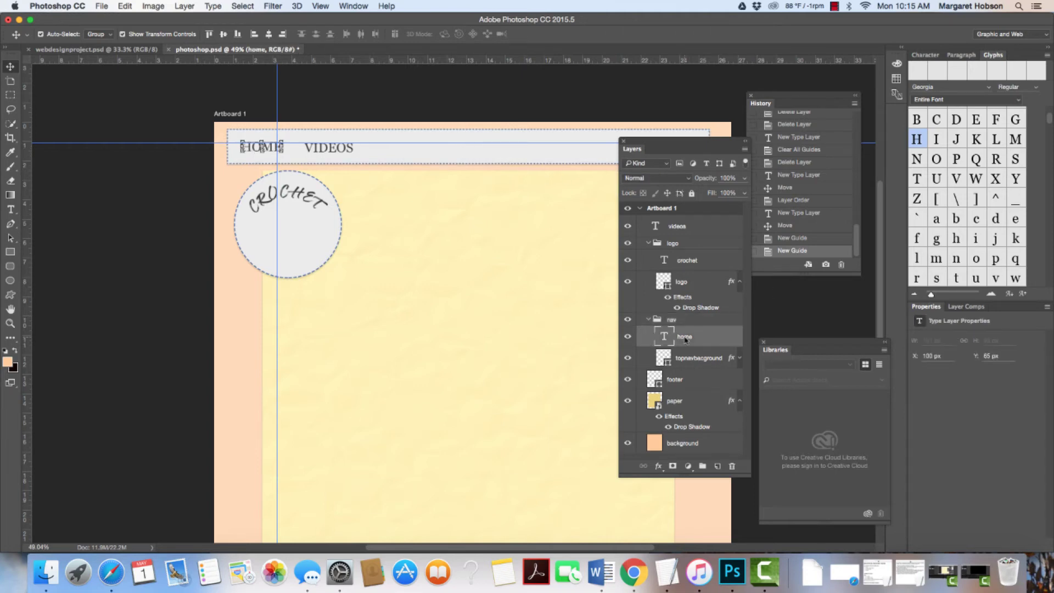
key("Left")
key("Left")
key("Left")
key("Left")
key("Left")
key("Left")
key("Left")
key("Left")
key("Left")
key("Left")
key("Left")
key("Left")
key("Left")
key("Left")
key("Left")
key("Left")
key("Left")
key("Left")
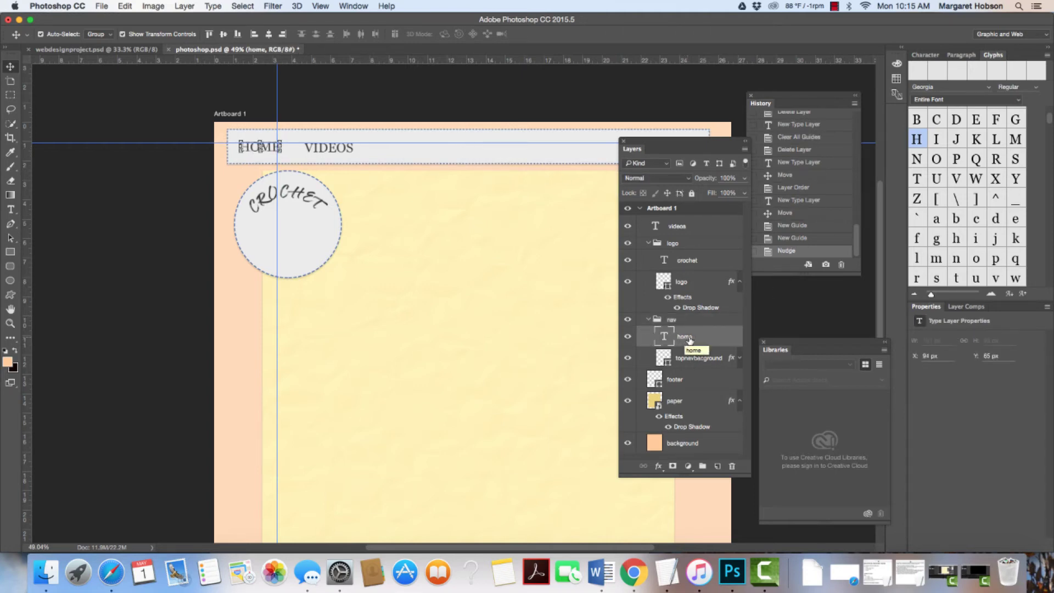
key("Down")
key("Down")
key("Up")
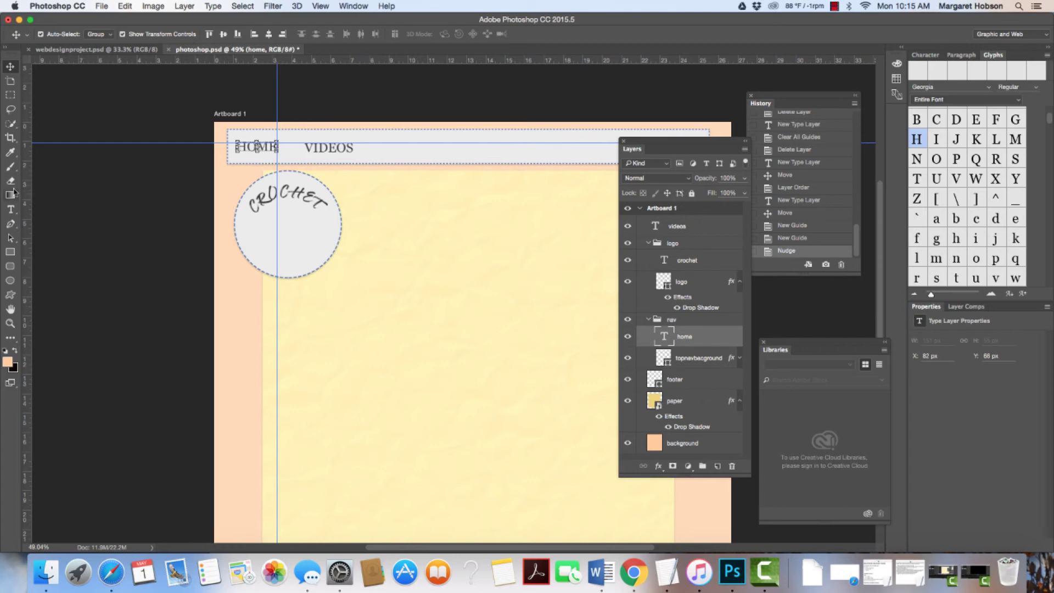
Step: Add a second vertical guide between HOME and VIDEOS and nudge the VIDEOS text left until it starts at that guide
left_click_drag(30, 199, 297, 178)
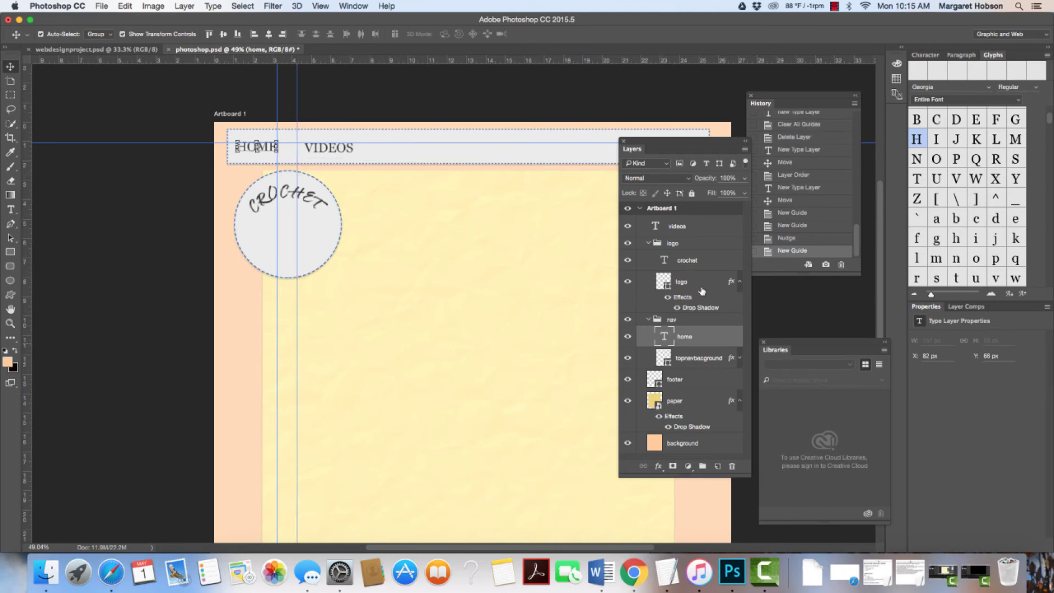
left_click(696, 227)
key("Left")
key("Left")
key("Left")
key("Left")
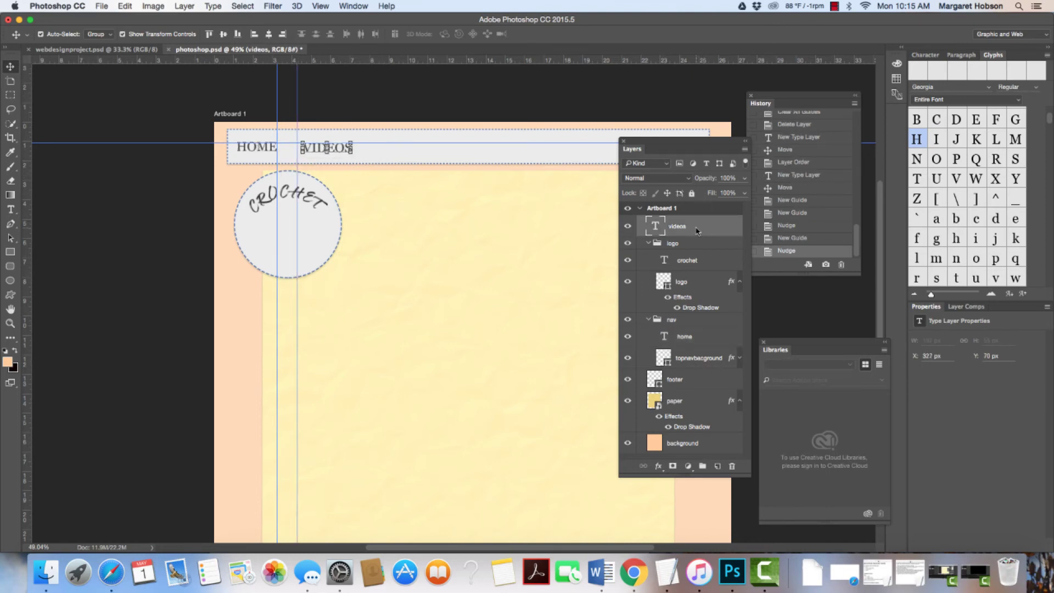
key("Left")
key("Left")
key("Left")
key("Left")
key("Left")
key("Left")
key("Left")
key("Left")
key("Left")
key("Left")
key("Left")
key("Left")
key("Left")
key("Up")
key("Up")
key("Up")
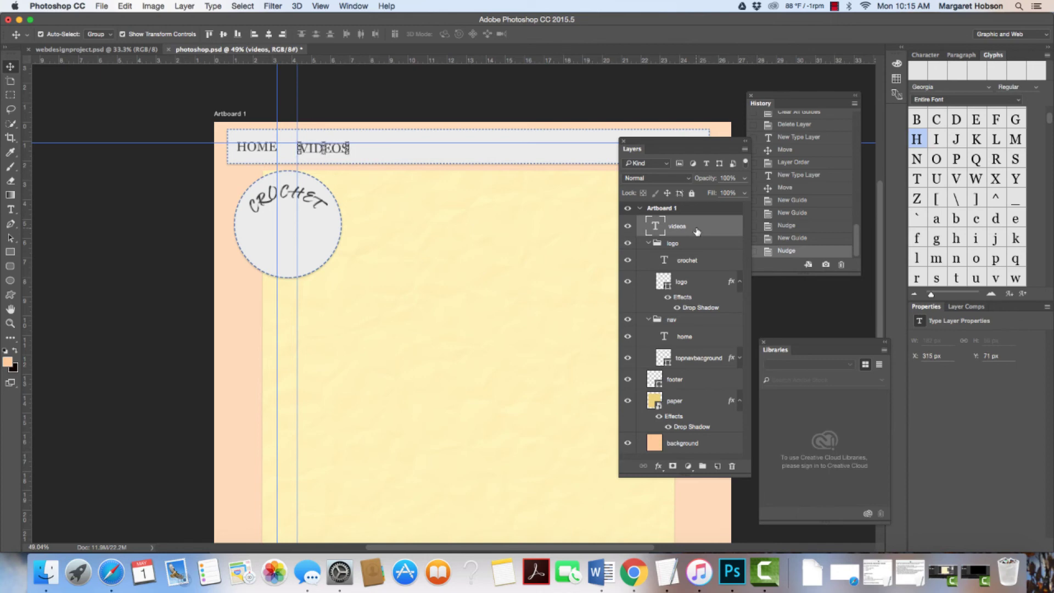
key("Left")
key("Left")
key("Left")
key("Left")
key("Left")
key("Left")
key("Left")
key("Left")
Step: Move the videos text layer into the nav group above home, and clear the layer selection
left_click_drag(711, 228, 721, 320)
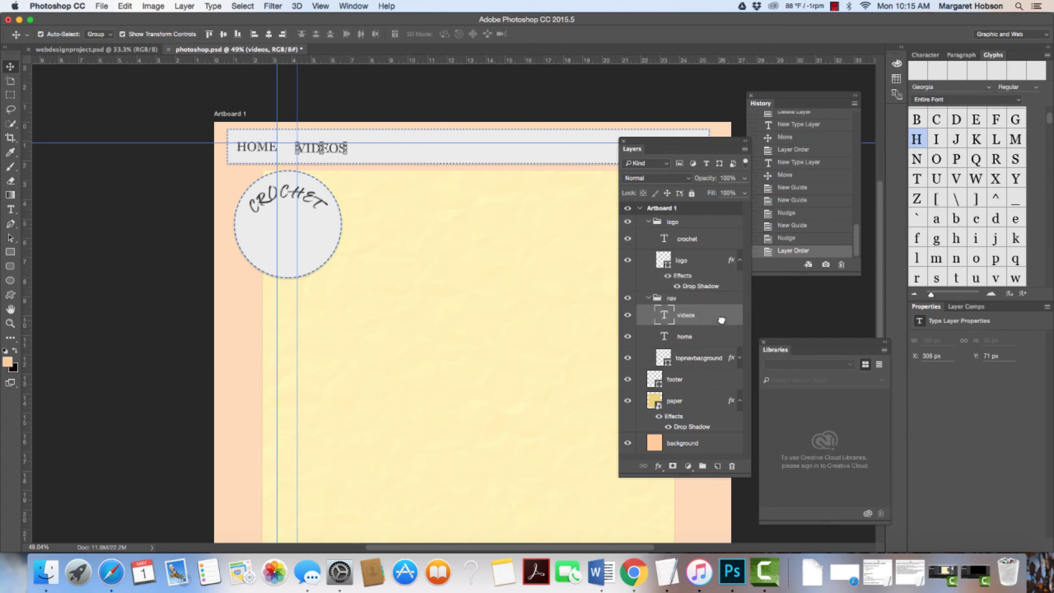
left_click(155, 267)
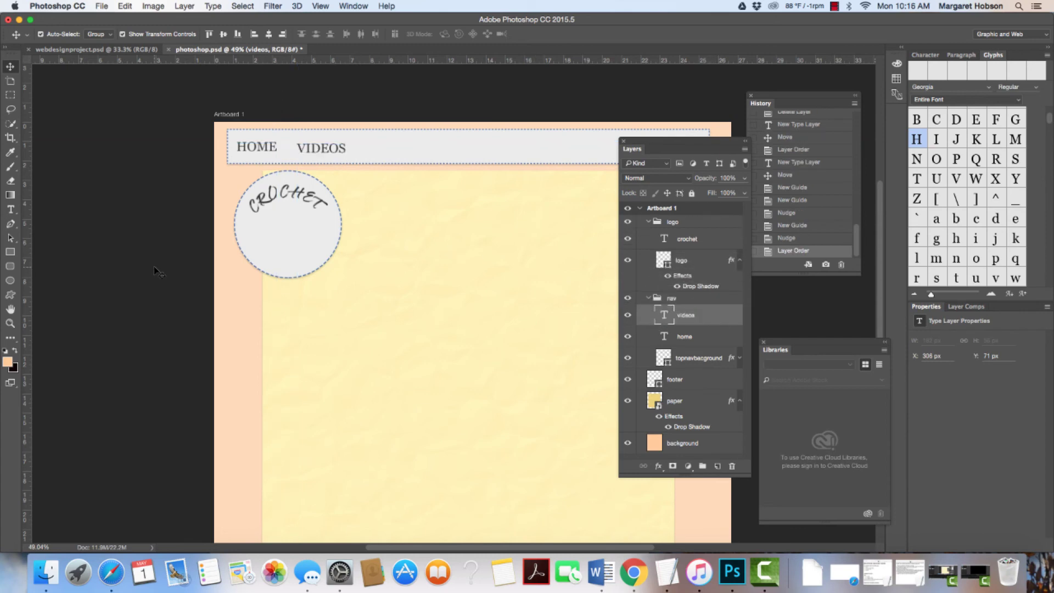
left_click(320, 147)
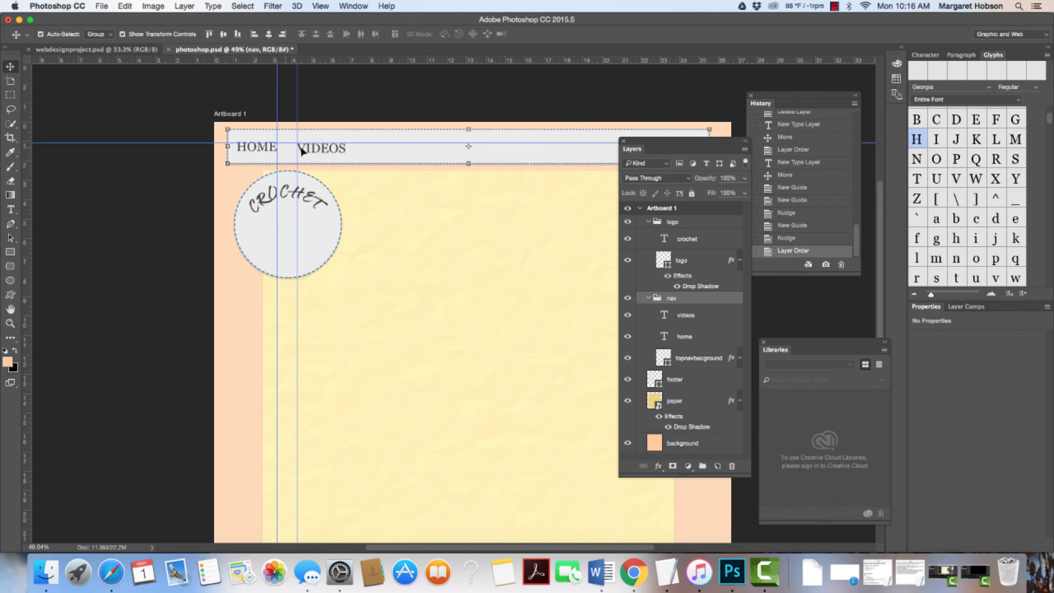
left_click(395, 107)
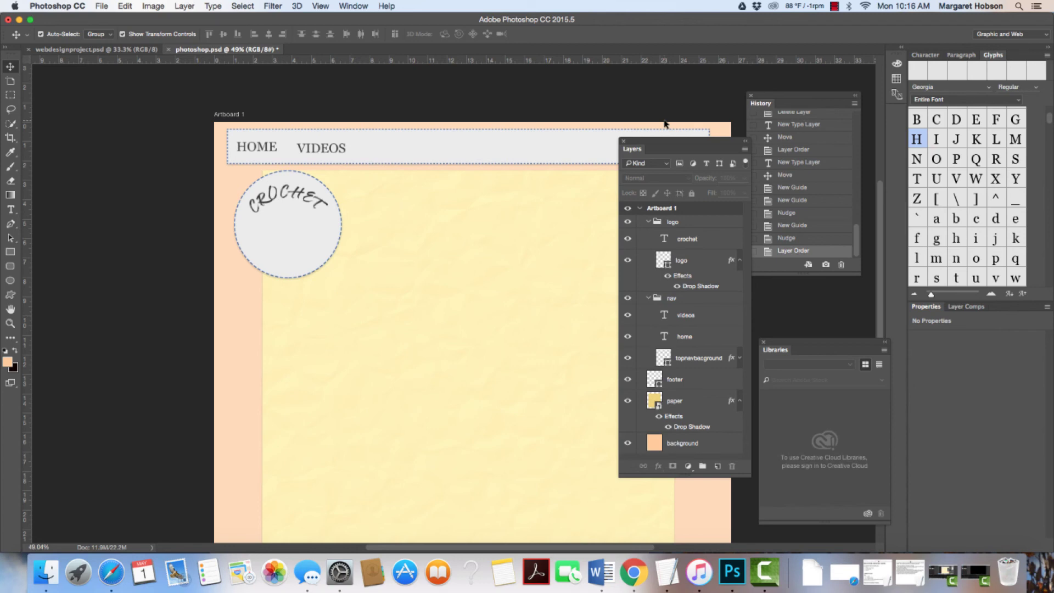
left_click(833, 6)
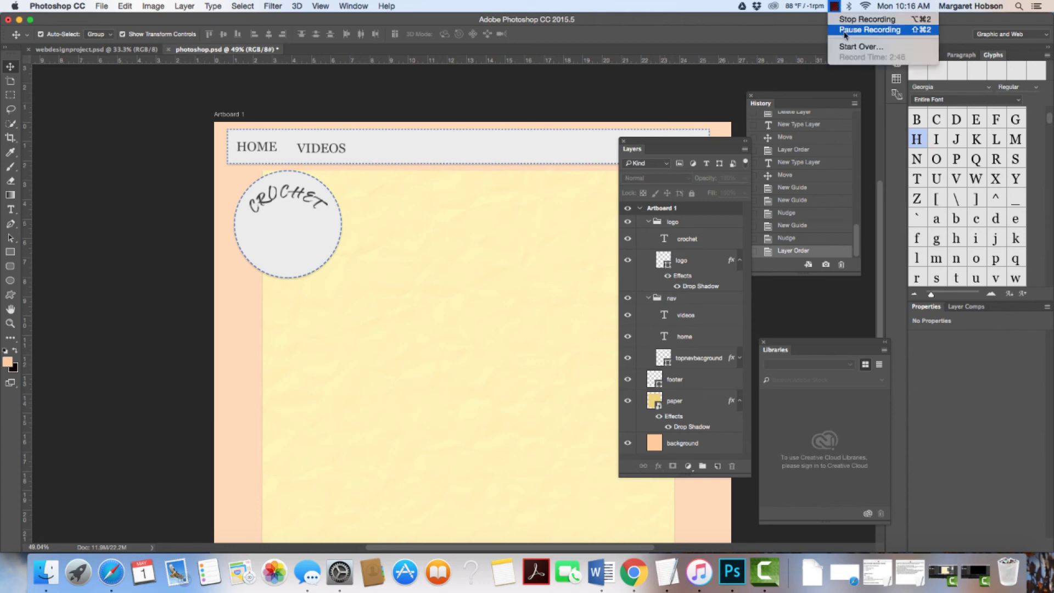